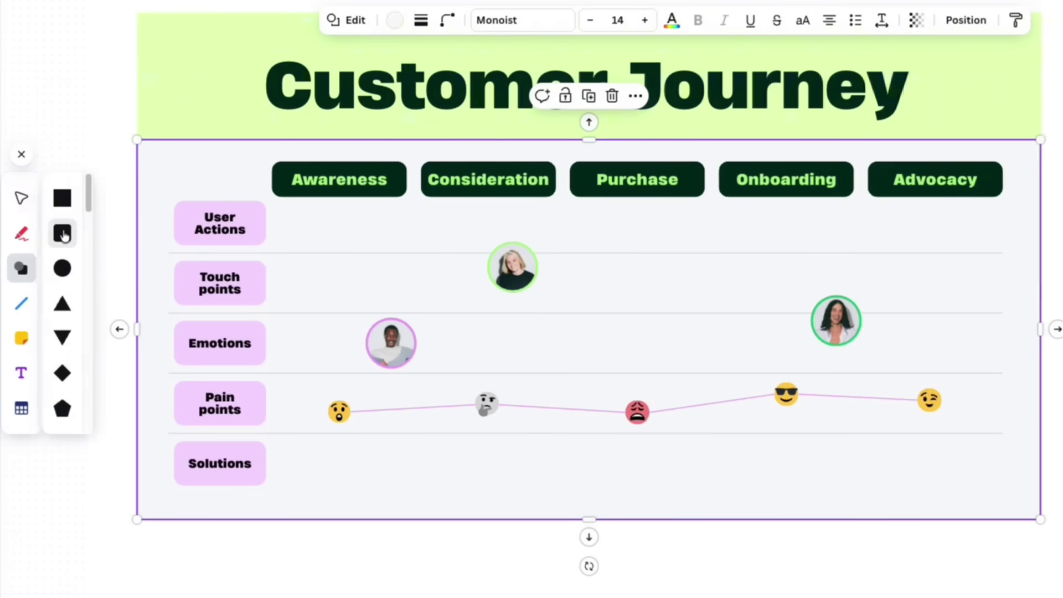
Insert a green square and place it in the journey grid next to the Purchase column
{"action": "left_click", "coordinate": [64, 236]}
{"action": "left_click_drag", "start_coordinate": [675, 302], "coordinate": [713, 311]}
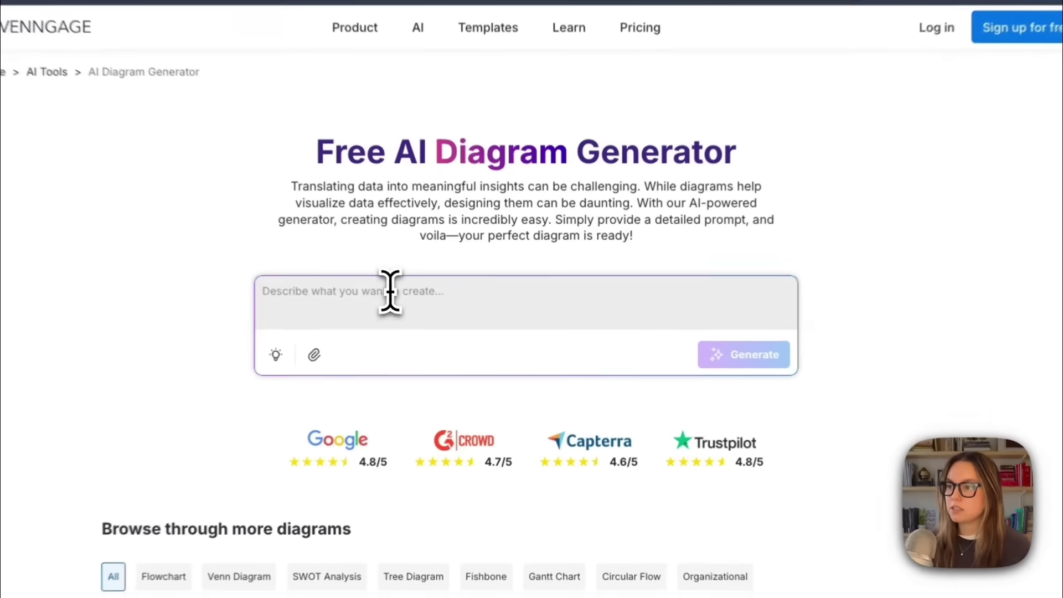
Paste the three-lane journey map prompt with moments, pain points, fixes and metric tags, and generate it
{"action": "left_click", "coordinate": [416, 304]}
{"action": "type", "text": "Diagram | \"Journey Map\" | 3 lanes, moments, pain points, fixes, metric tags."}
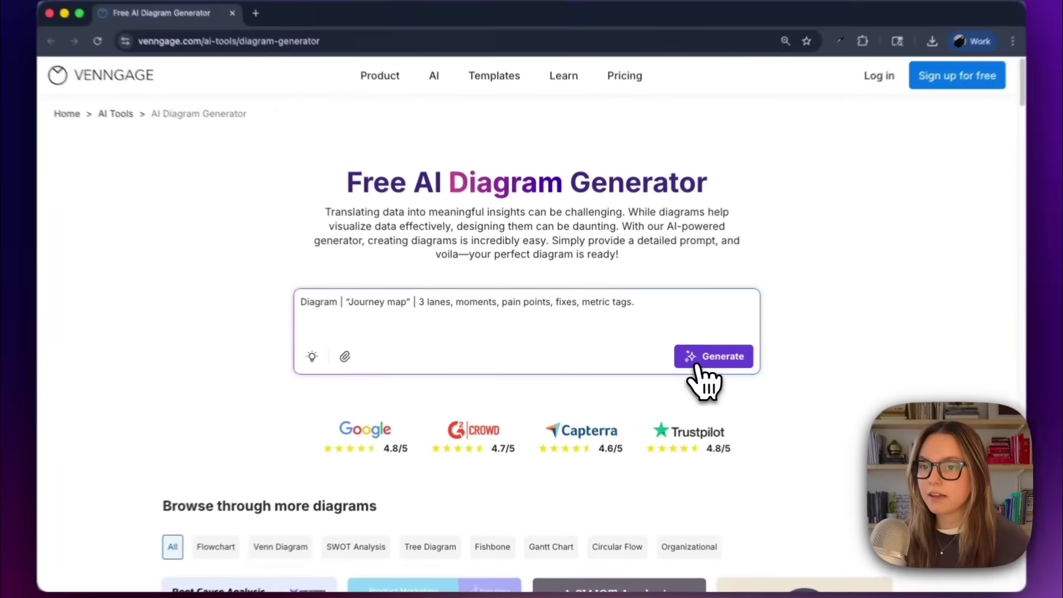
{"action": "left_click", "coordinate": [709, 359]}
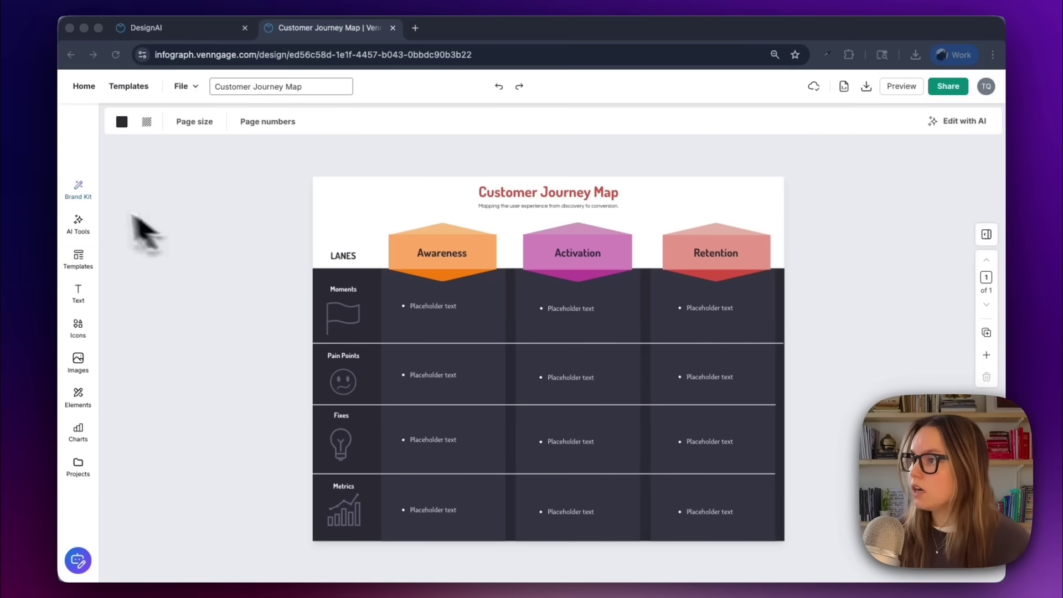
Apply the Brand Kit colour palette to the journey map
{"action": "left_click", "coordinate": [79, 191]}
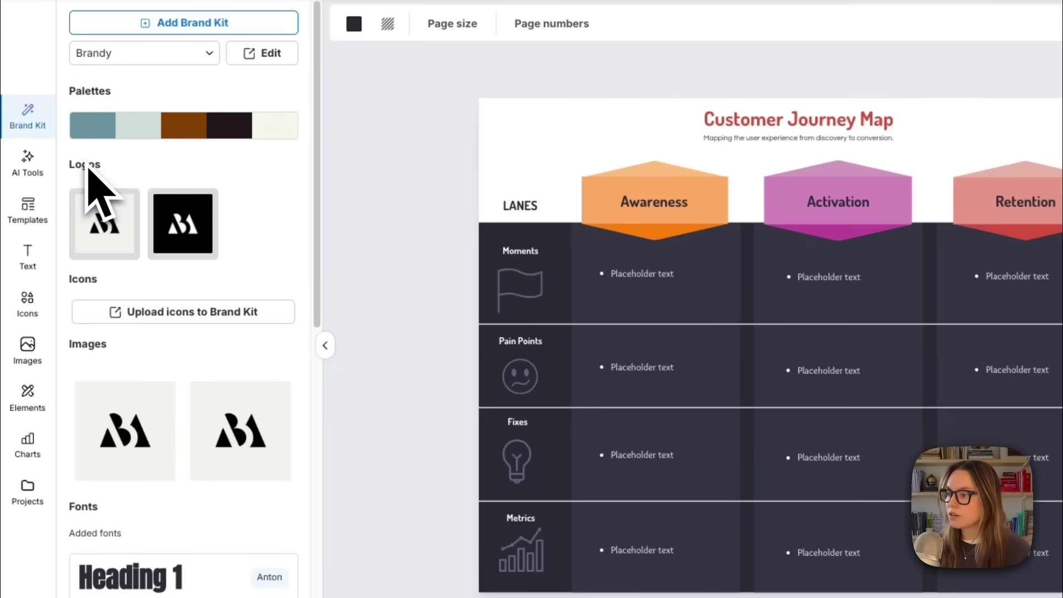
{"action": "scroll", "coordinate": [105, 235], "scroll_direction": "down", "scroll_amount": 3}
{"action": "scroll", "coordinate": [119, 226], "scroll_direction": "up", "scroll_amount": 3}
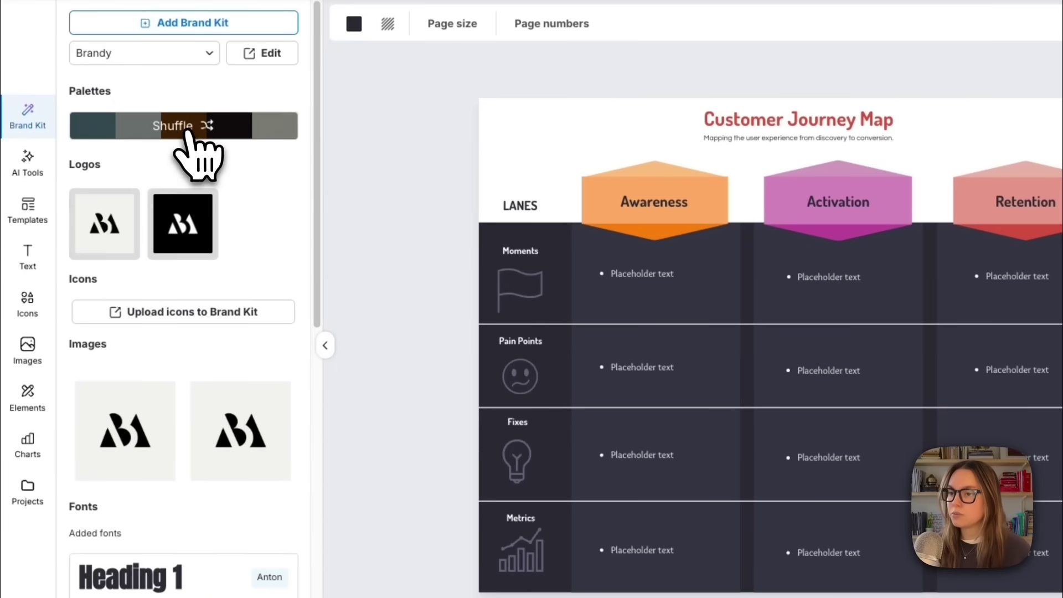
{"action": "left_click", "coordinate": [188, 135]}
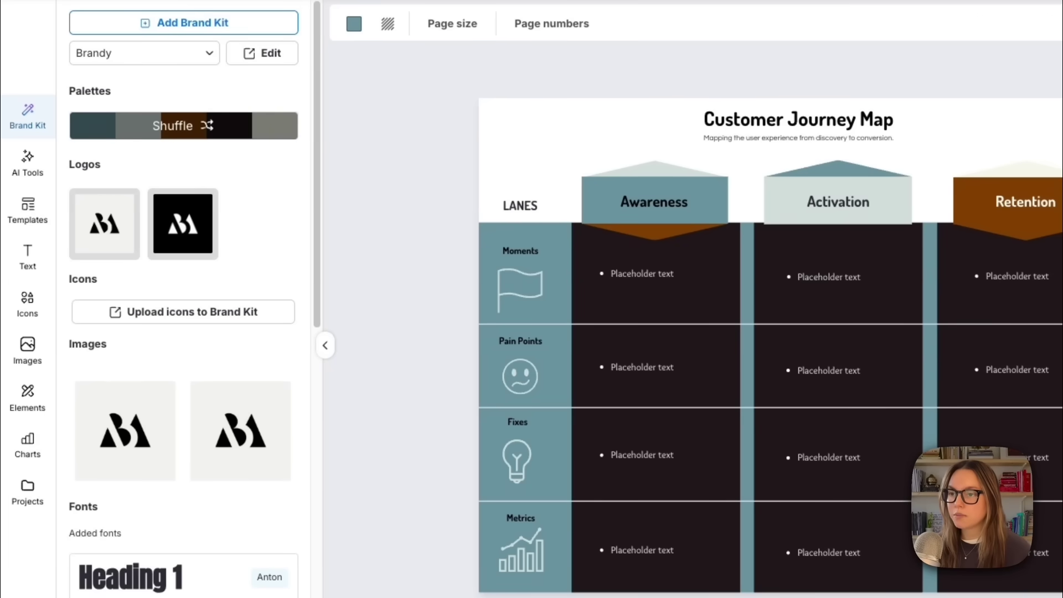
Shuffle the brand palette until lane headers are teal, dark and brown over cream cells
{"action": "left_click", "coordinate": [183, 126]}
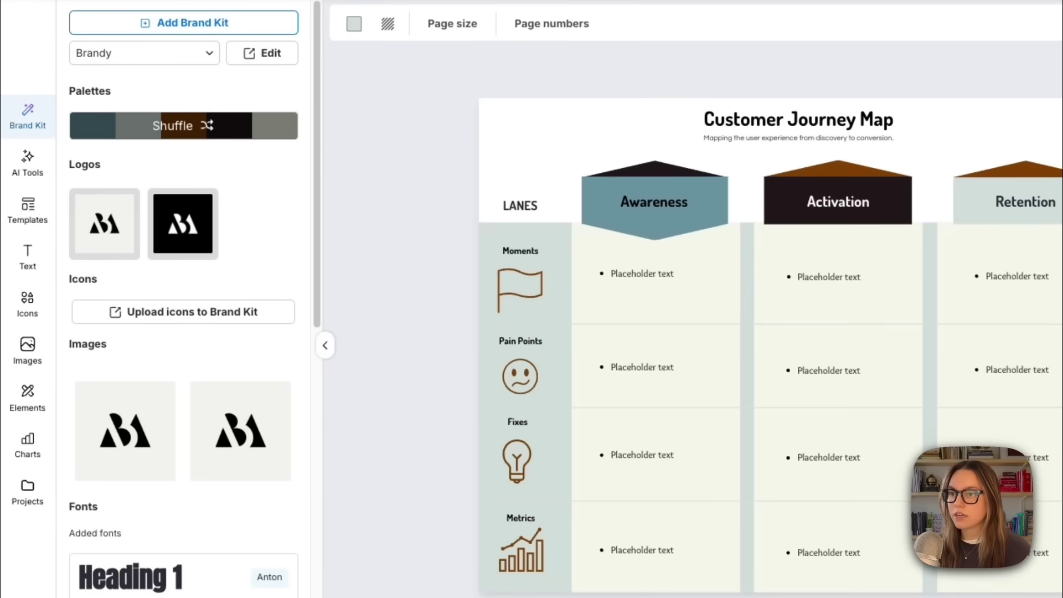
{"action": "left_click", "coordinate": [183, 126]}
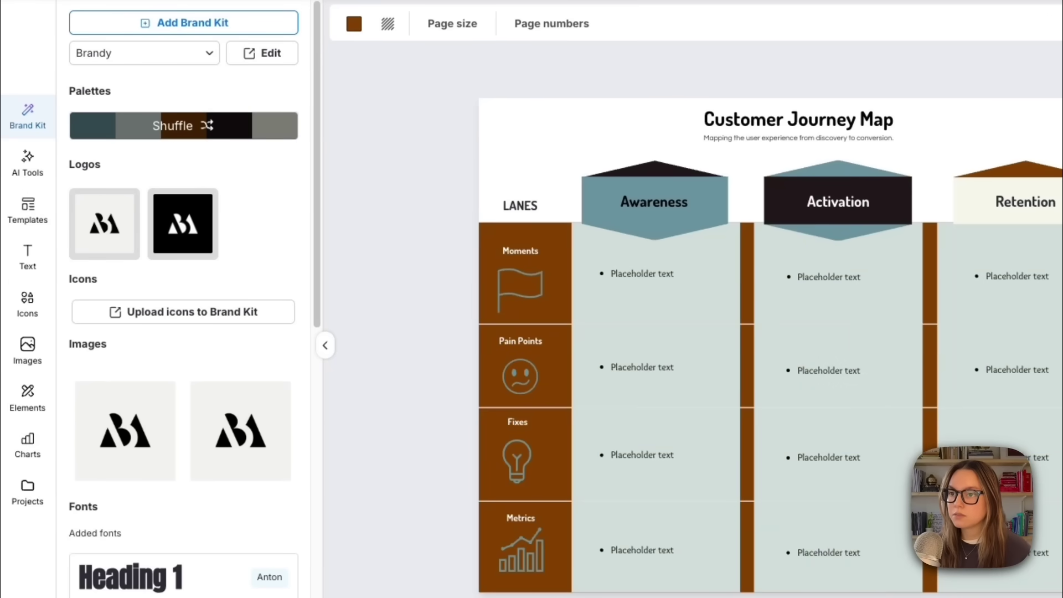
{"action": "left_click", "coordinate": [183, 126]}
{"action": "left_click", "coordinate": [183, 125]}
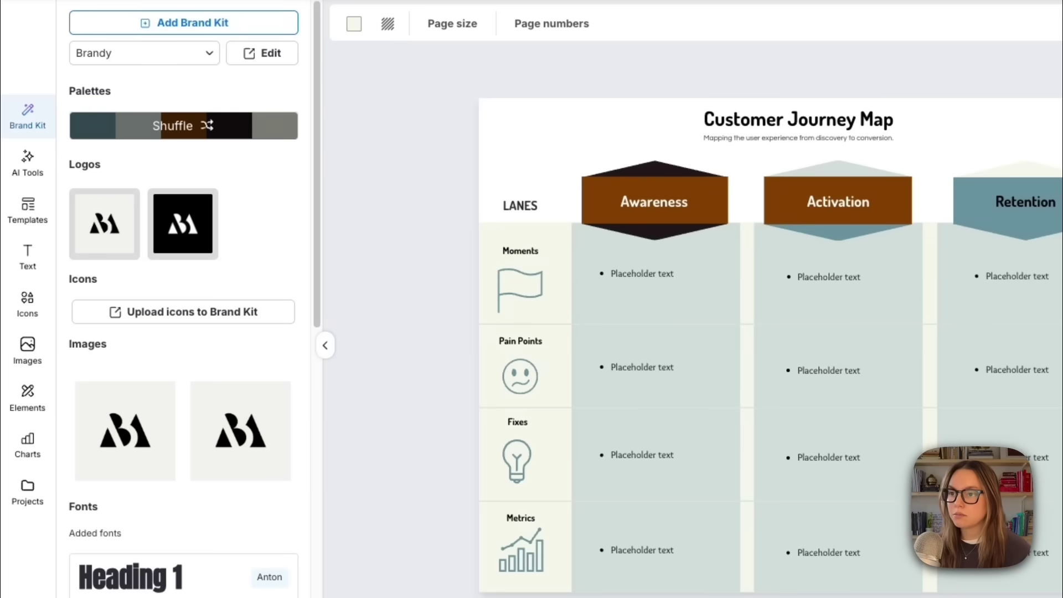
{"action": "left_click", "coordinate": [182, 125]}
{"action": "left_click", "coordinate": [183, 126]}
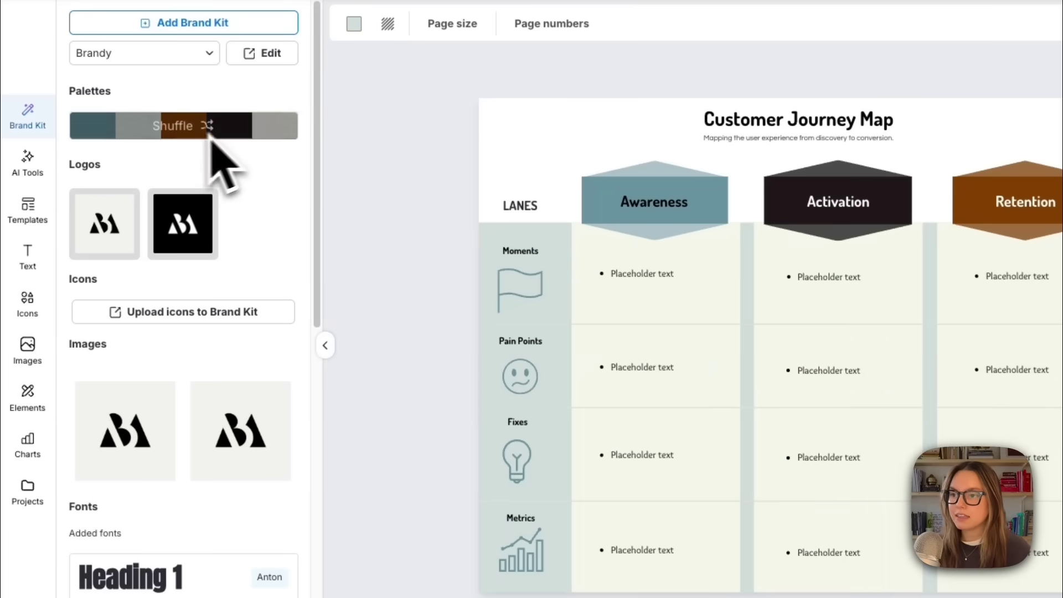
Add the light brand logo as a small top-left badge and apply Anton headings and Archivo Narrow body text
{"action": "left_click", "coordinate": [113, 232]}
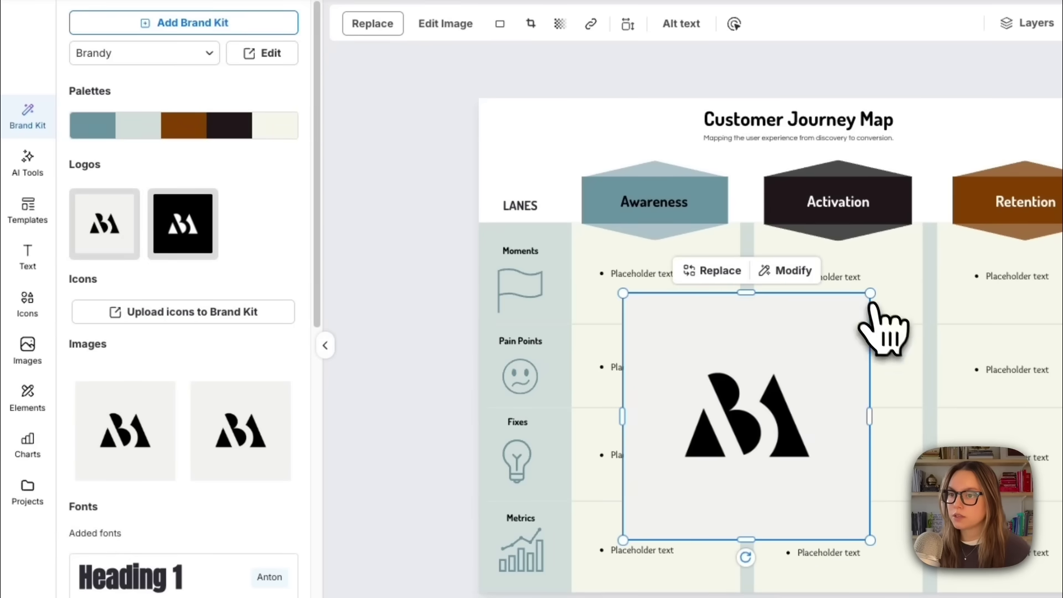
{"action": "left_click_drag", "start_coordinate": [871, 294], "coordinate": [515, 142]}
{"action": "scroll", "coordinate": [237, 237], "scroll_direction": "down", "scroll_amount": 4}
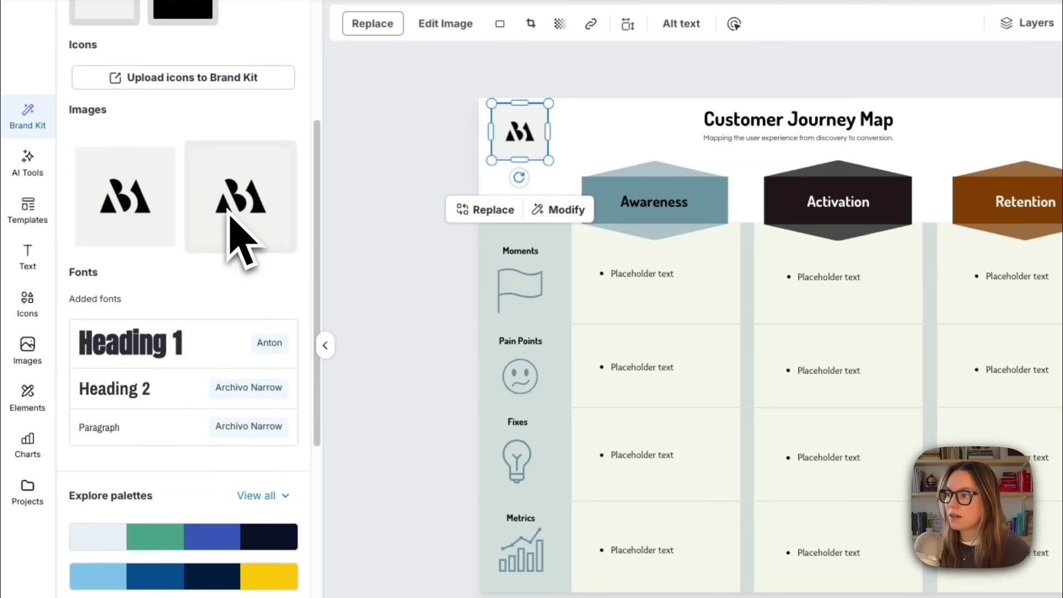
{"action": "left_click", "coordinate": [147, 340]}
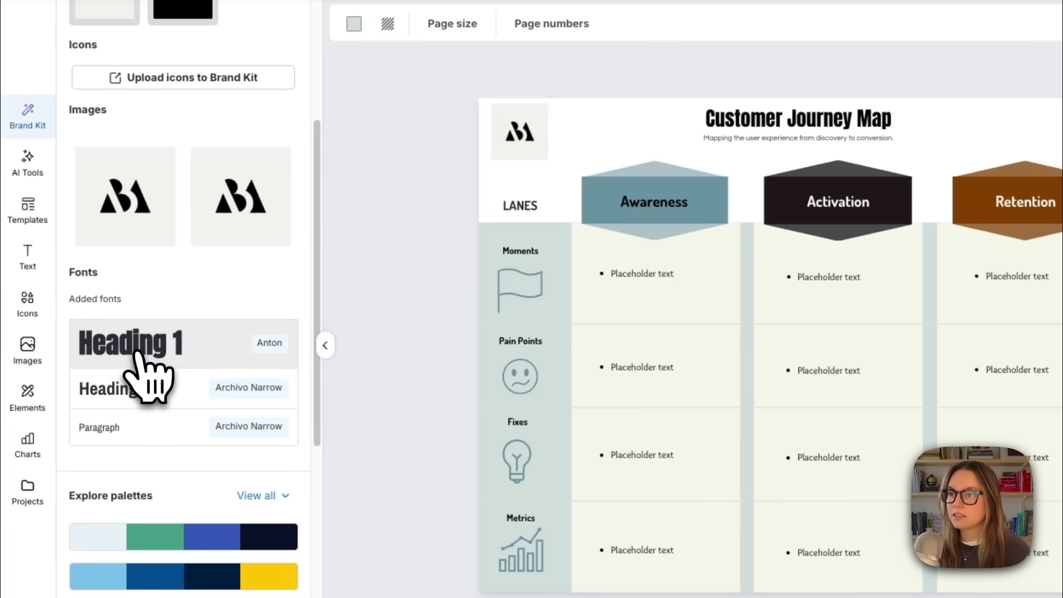
{"action": "left_click", "coordinate": [114, 421]}
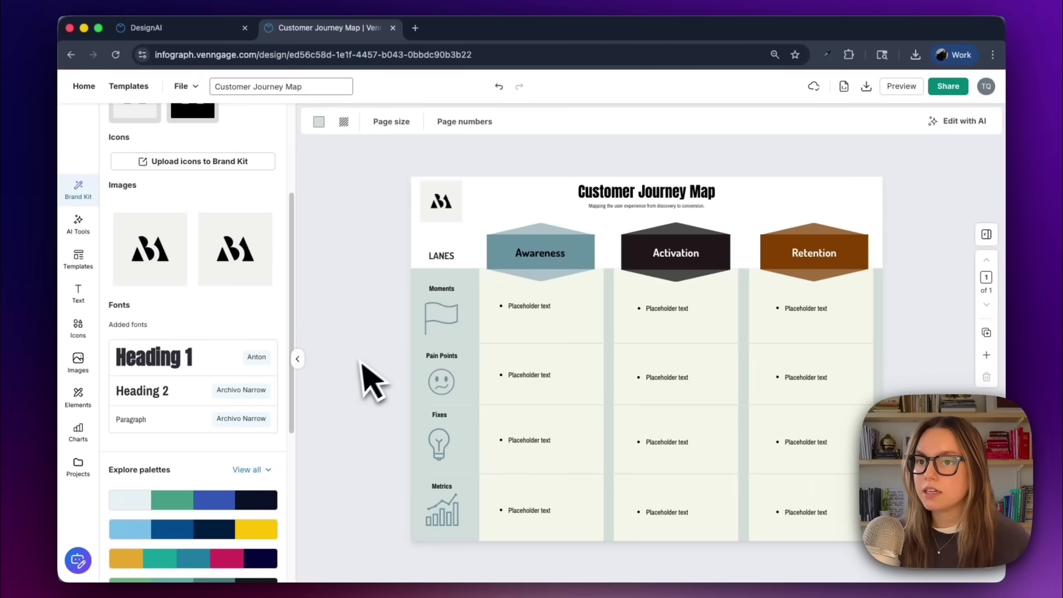
Collapse the Brand Kit panel and bring up the AI Designer assistant
{"action": "left_click", "coordinate": [298, 360]}
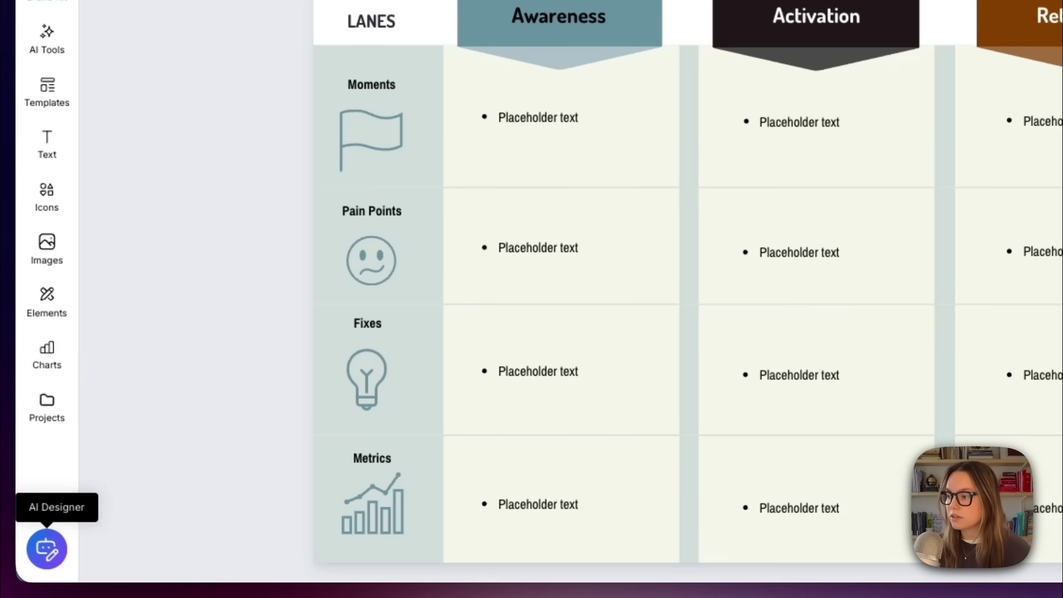
{"action": "left_click", "coordinate": [47, 549]}
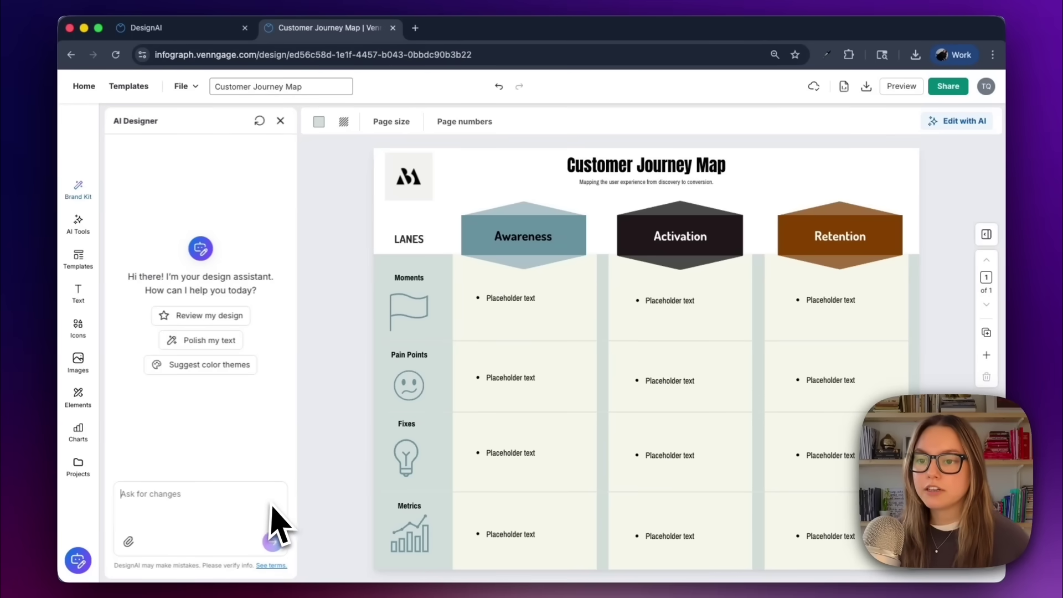
Send the AI Designer the lane details prompt covering moments, pain points, fixes and metrics
{"action": "left_click", "coordinate": [276, 523]}
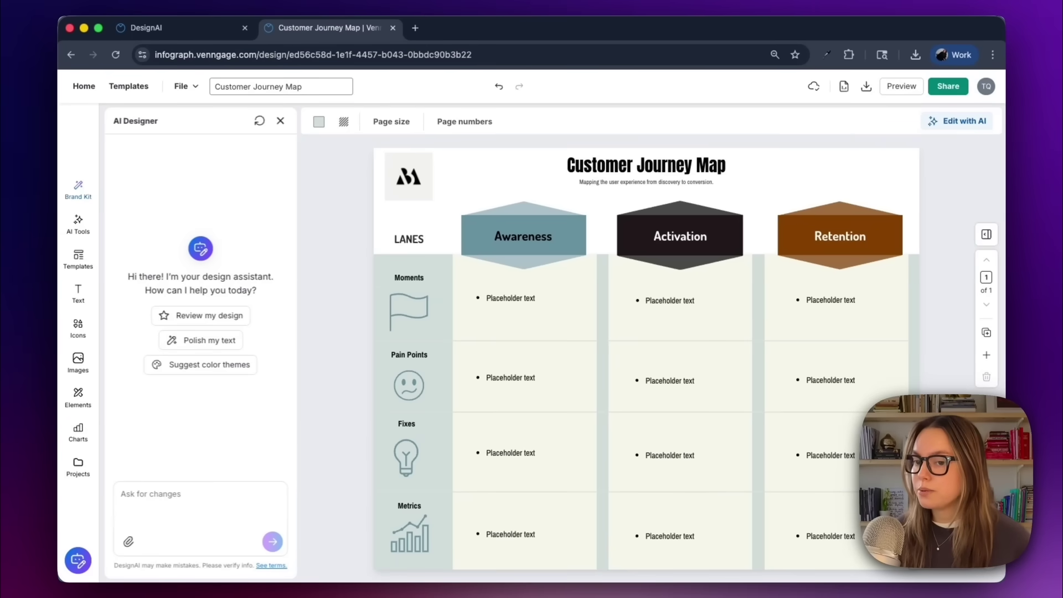
{"action": "key", "text": "super+v"}
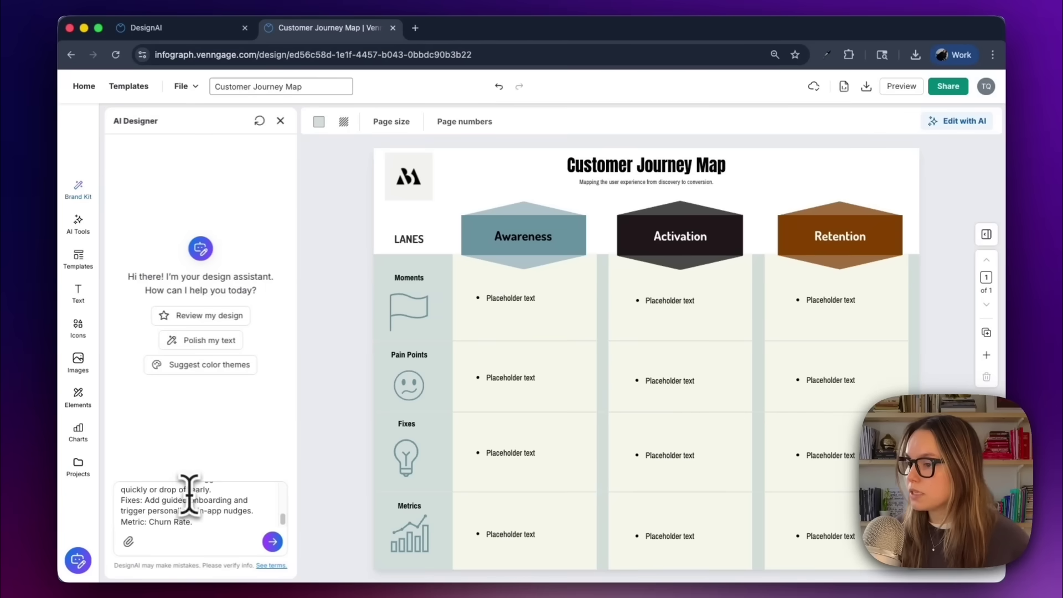
{"action": "scroll", "coordinate": [148, 518], "scroll_direction": "up", "scroll_amount": 10}
{"action": "scroll", "coordinate": [150, 526], "scroll_direction": "down", "scroll_amount": 2}
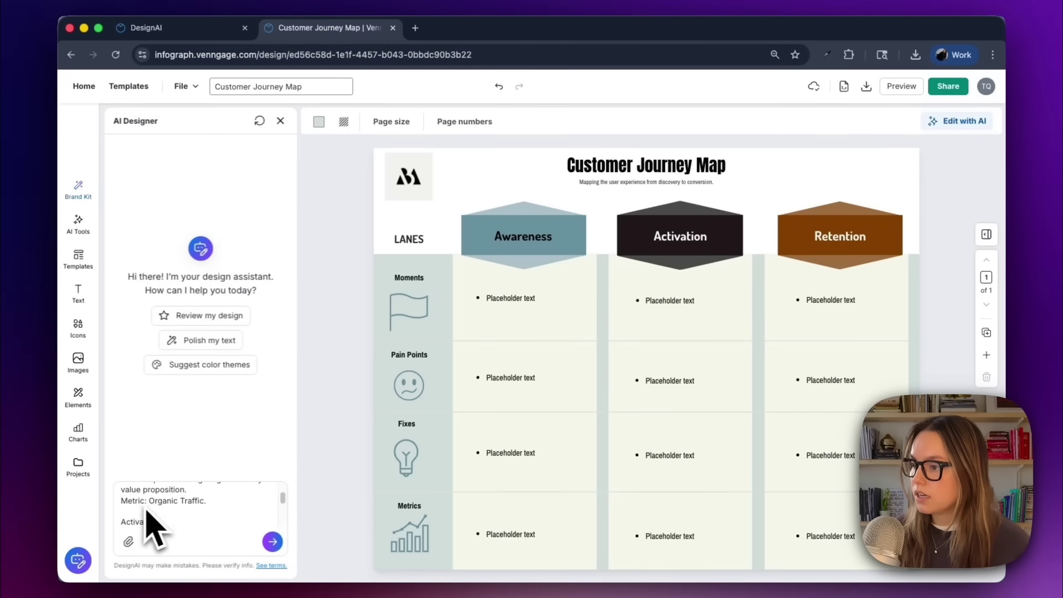
{"action": "scroll", "coordinate": [158, 520], "scroll_direction": "down", "scroll_amount": 2}
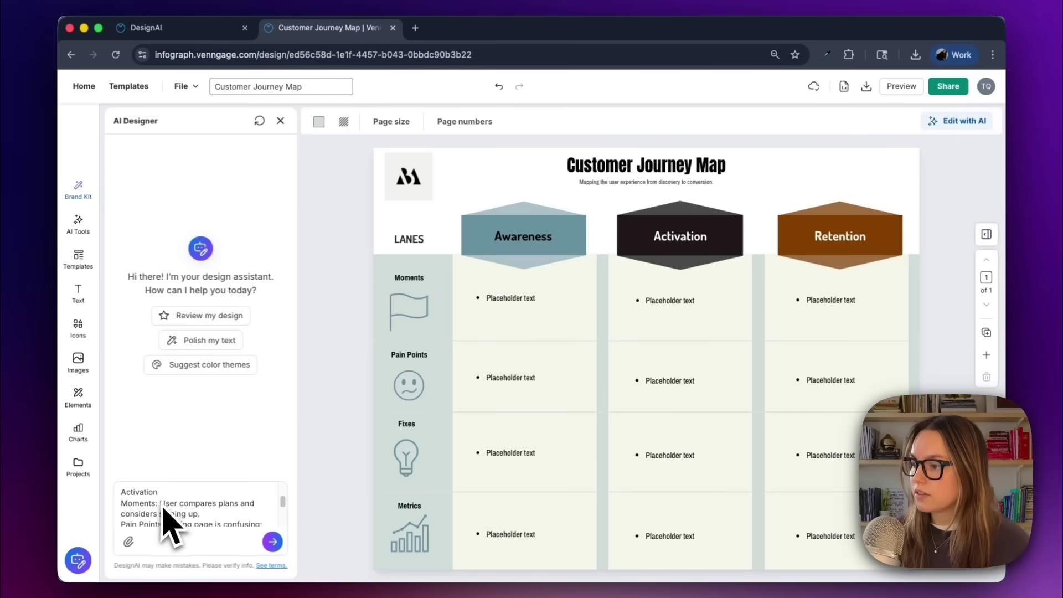
{"action": "left_click", "coordinate": [273, 542]}
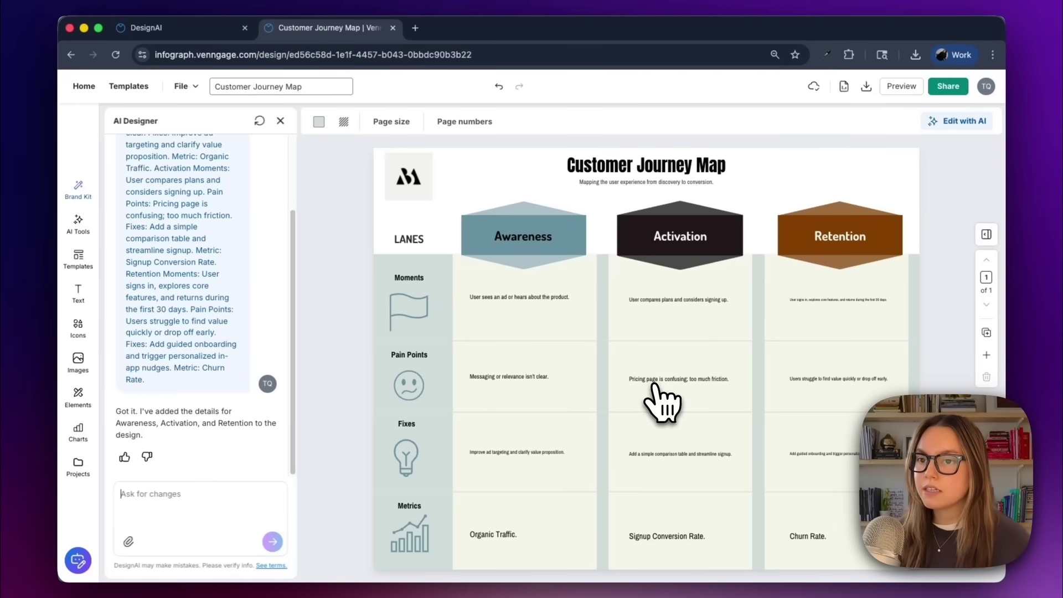
Review the populated Awareness, Activation and Retention lanes across the canvas
{"action": "scroll", "coordinate": [551, 388], "scroll_direction": "up", "scroll_amount": 5}
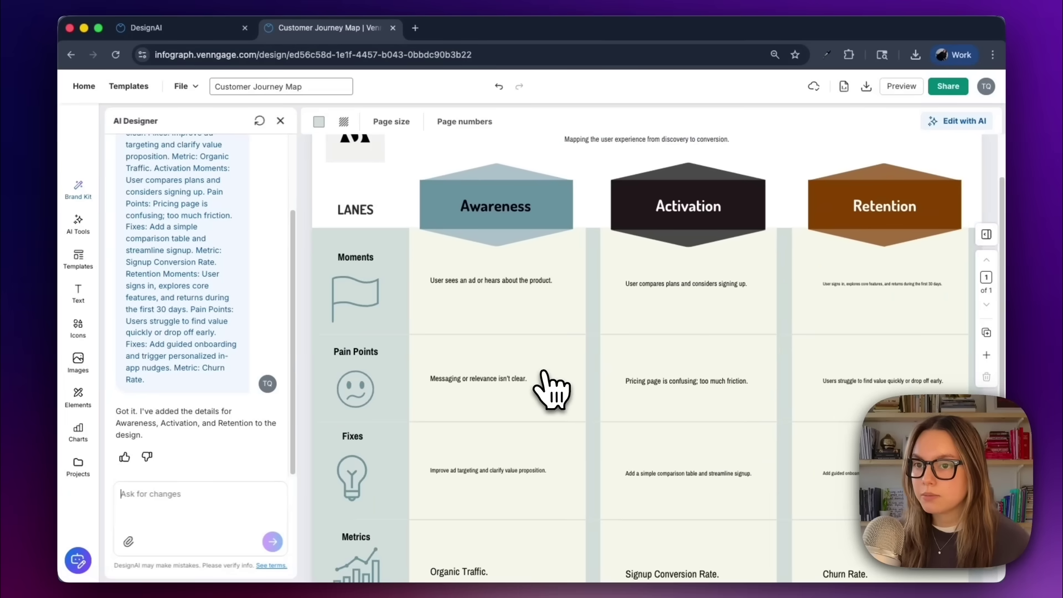
{"action": "scroll", "coordinate": [382, 302], "scroll_direction": "up", "scroll_amount": 2}
{"action": "left_click", "coordinate": [542, 196]}
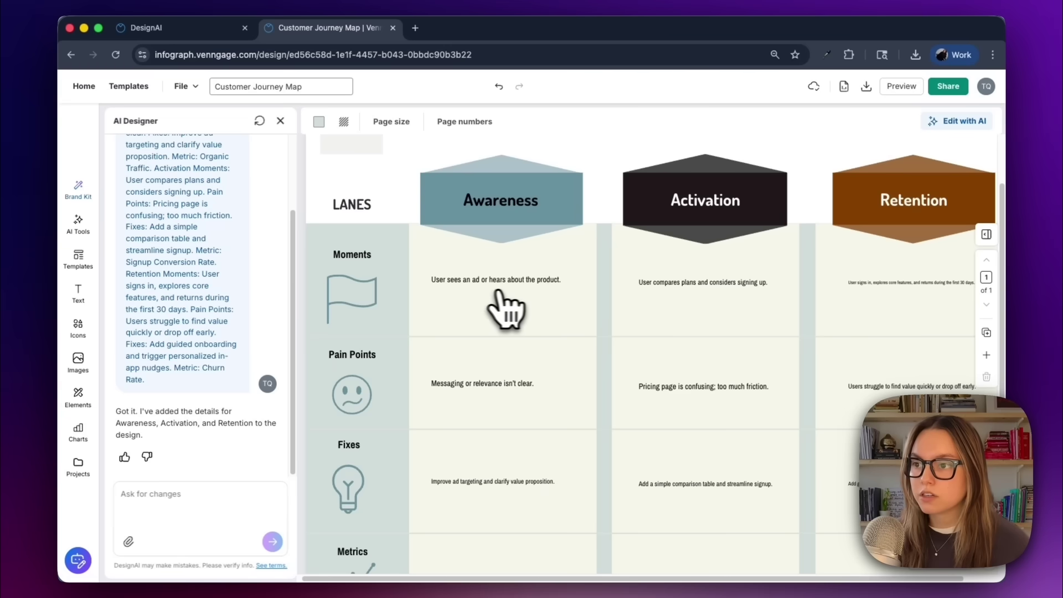
{"action": "scroll", "coordinate": [515, 313], "scroll_direction": "down", "scroll_amount": 3}
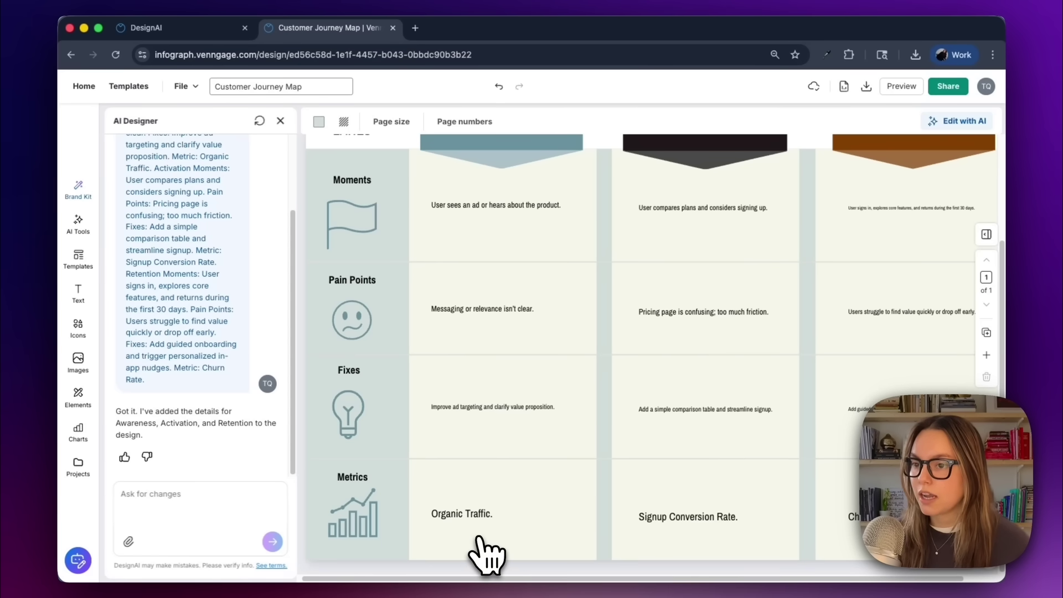
{"action": "scroll", "coordinate": [486, 554], "scroll_direction": "down", "scroll_amount": 3}
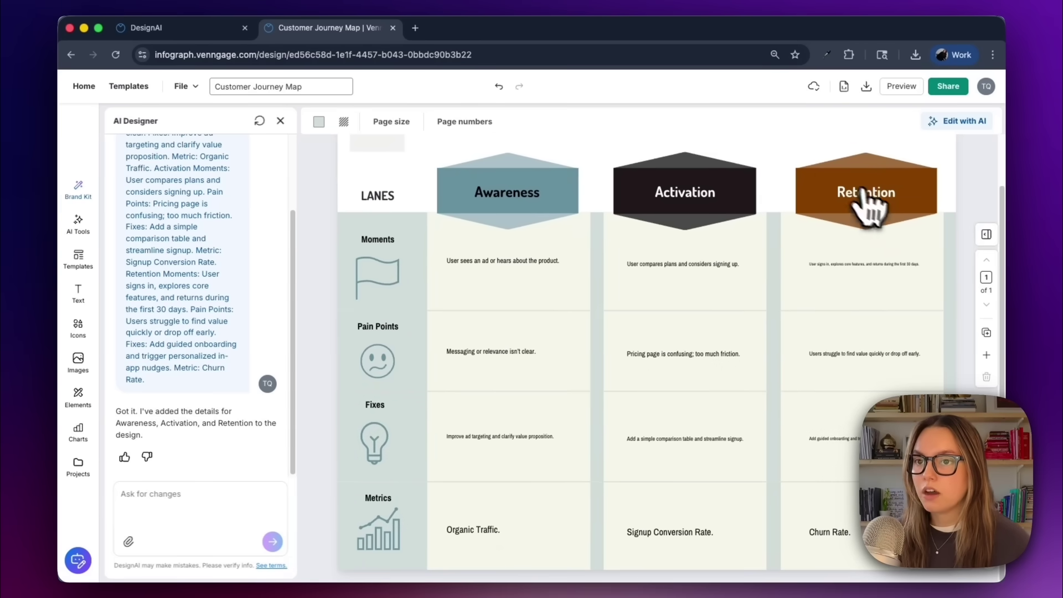
{"action": "scroll", "coordinate": [748, 355], "scroll_direction": "up", "scroll_amount": 2}
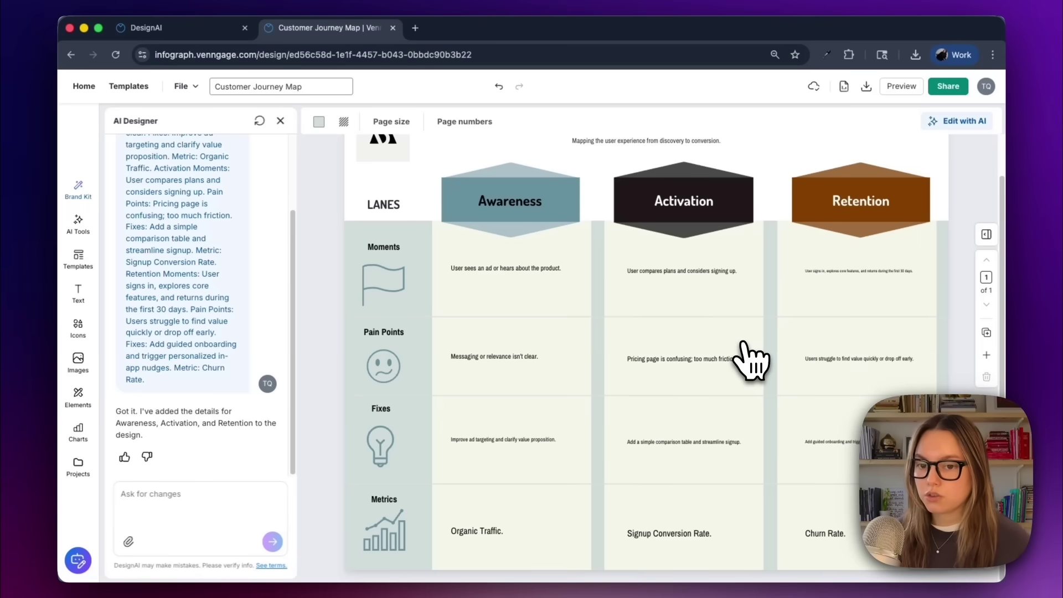
{"action": "scroll", "coordinate": [807, 360], "scroll_direction": "up", "scroll_amount": 2}
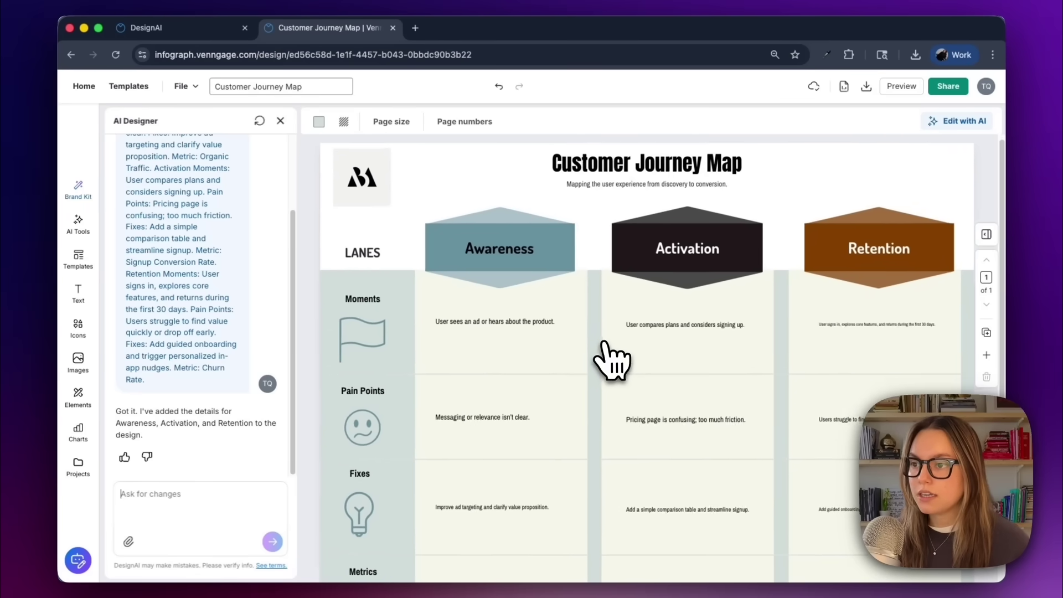
{"action": "scroll", "coordinate": [909, 337], "scroll_direction": "up", "scroll_amount": 5}
{"action": "scroll", "coordinate": [920, 323], "scroll_direction": "up", "scroll_amount": 2}
Enlarge the Retention moment text to 13 and replace it with a more professional AI rewrite
{"action": "left_click", "coordinate": [862, 320]}
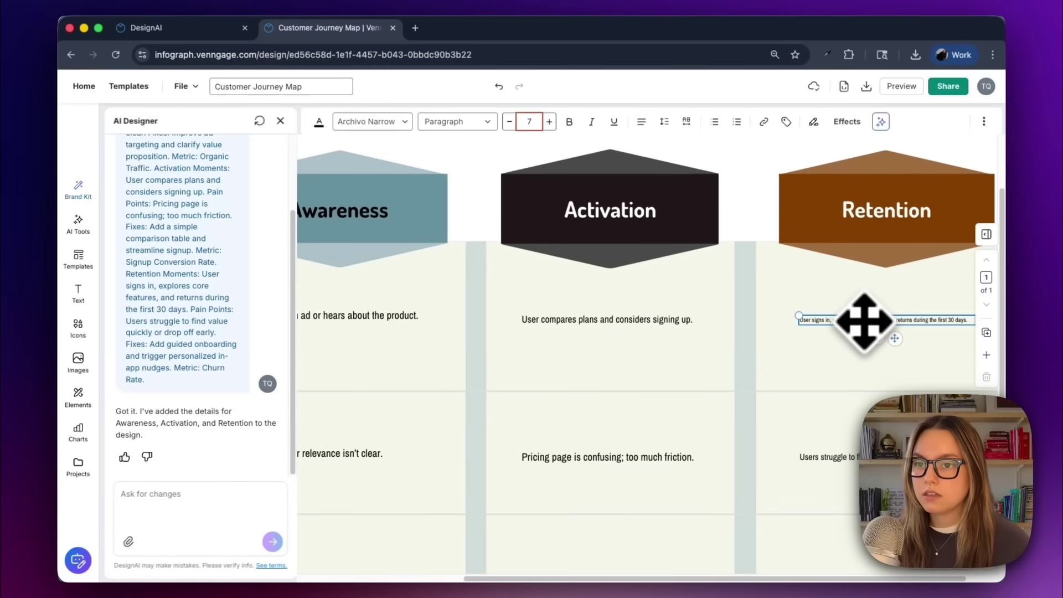
{"action": "left_click", "coordinate": [549, 122]}
{"action": "left_click", "coordinate": [550, 122]}
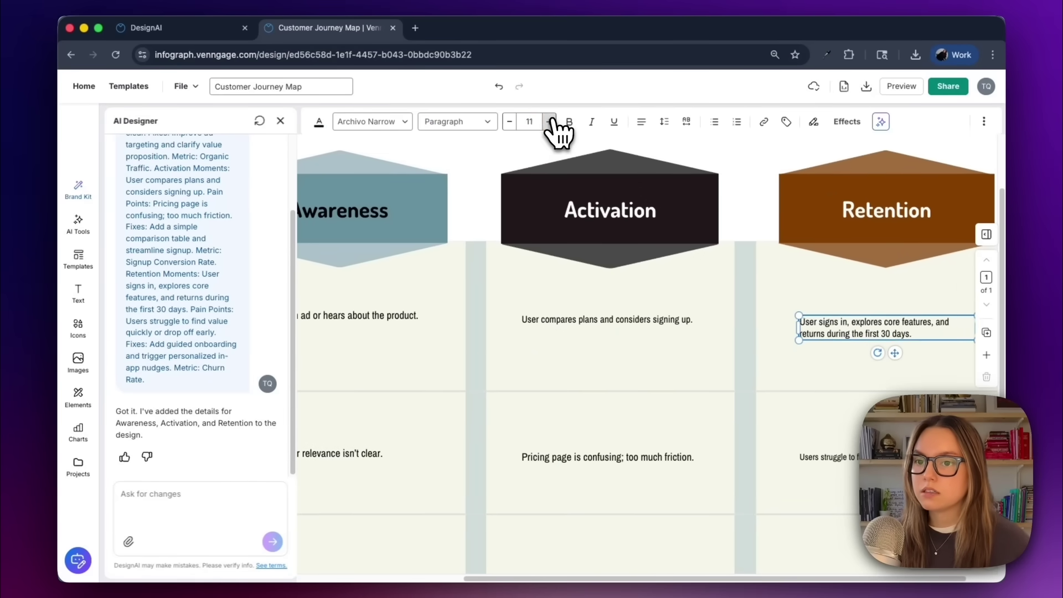
{"action": "left_click", "coordinate": [549, 121]}
{"action": "left_click", "coordinate": [550, 121]}
{"action": "left_click_drag", "start_coordinate": [871, 321], "coordinate": [890, 332]}
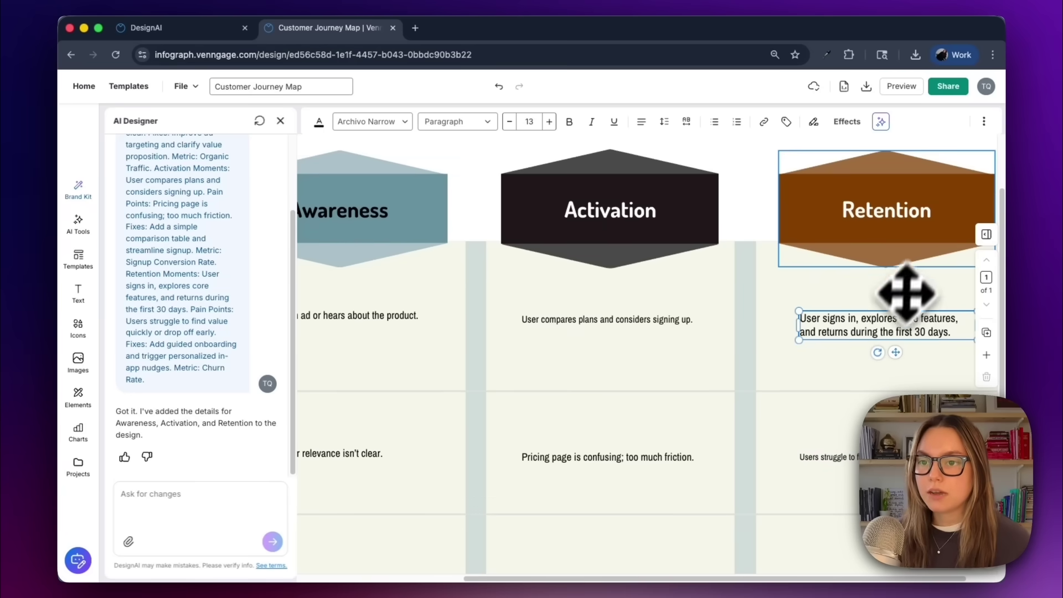
{"action": "scroll", "coordinate": [930, 370], "scroll_direction": "down", "scroll_amount": 1}
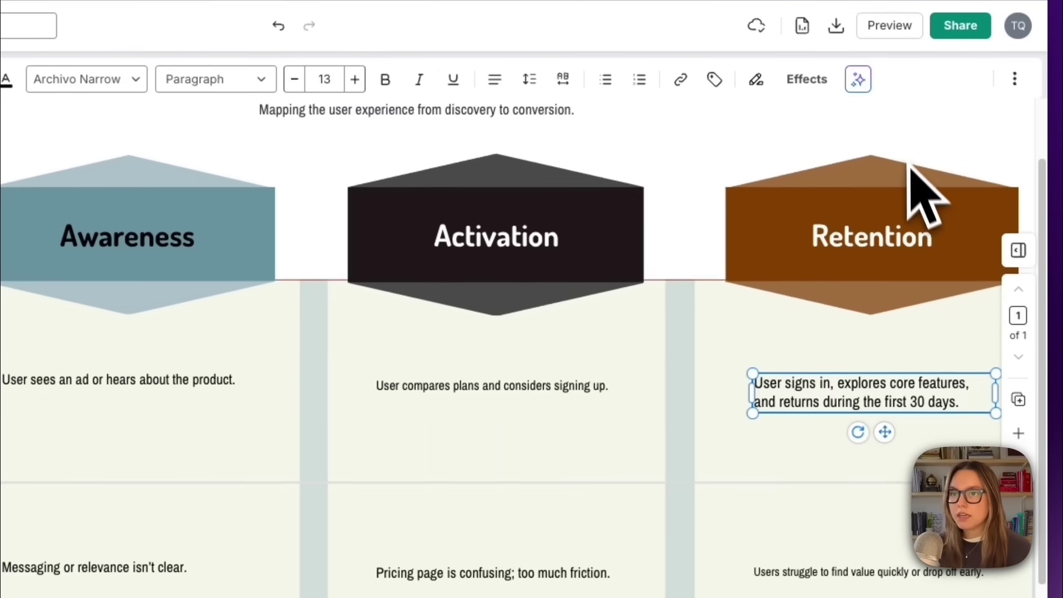
{"action": "left_click", "coordinate": [858, 80]}
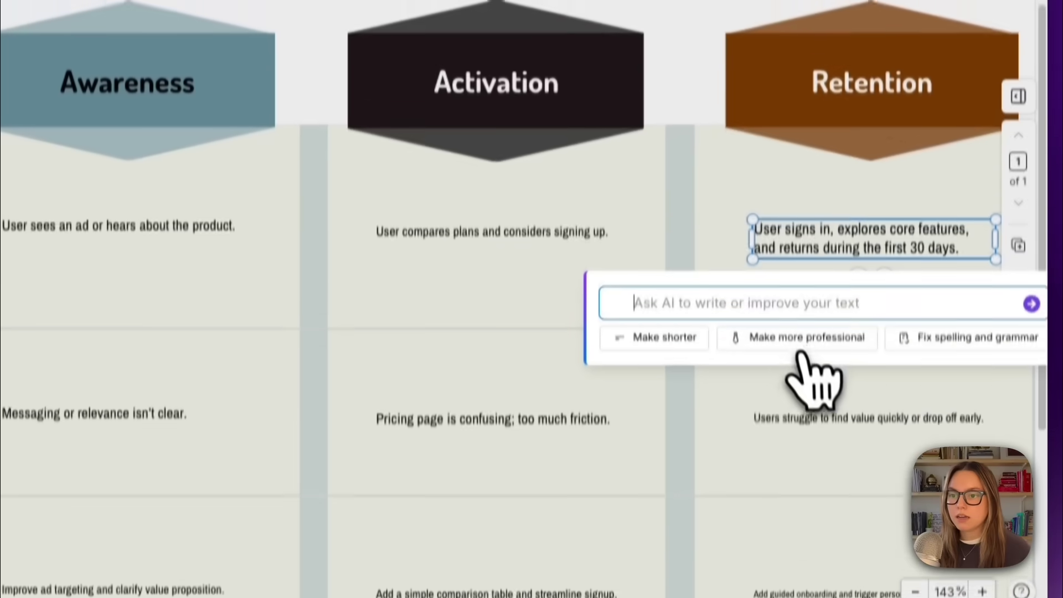
{"action": "left_click", "coordinate": [810, 521]}
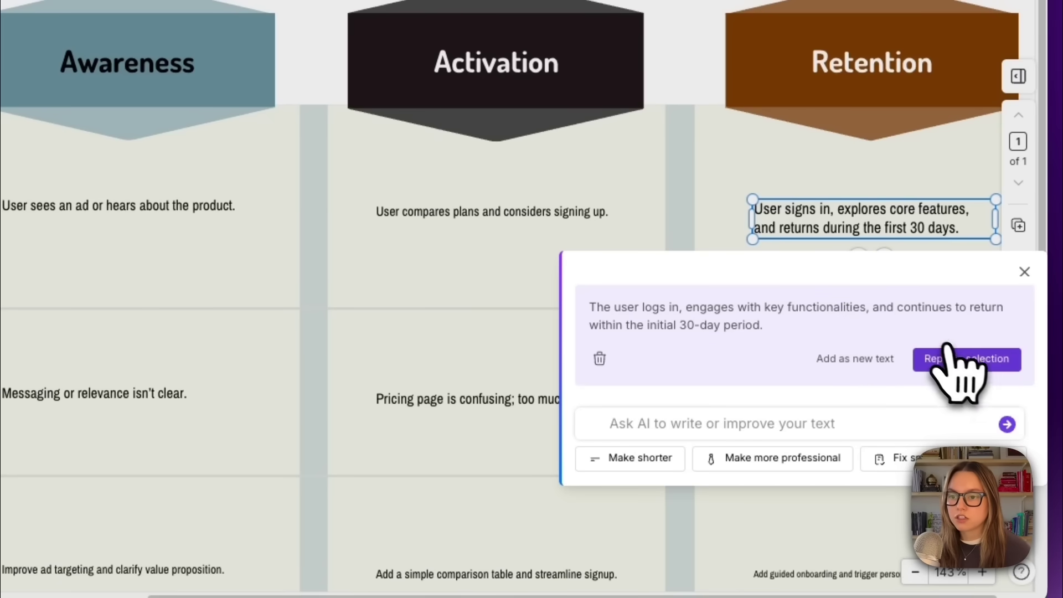
{"action": "left_click", "coordinate": [973, 360]}
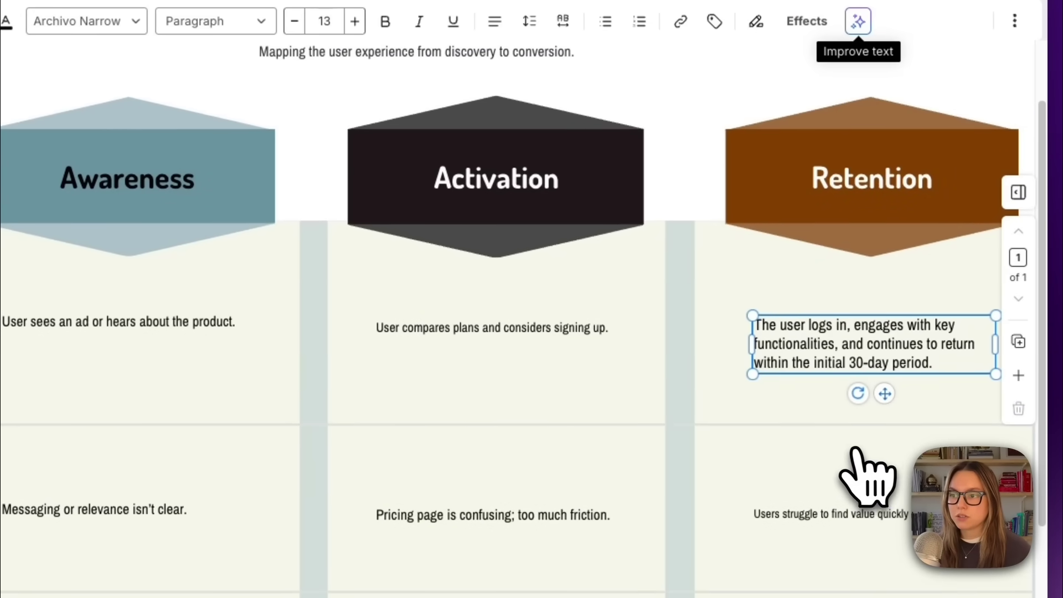
Replace the Activation moment with a more professional AI rewrite
{"action": "left_click", "coordinate": [562, 335]}
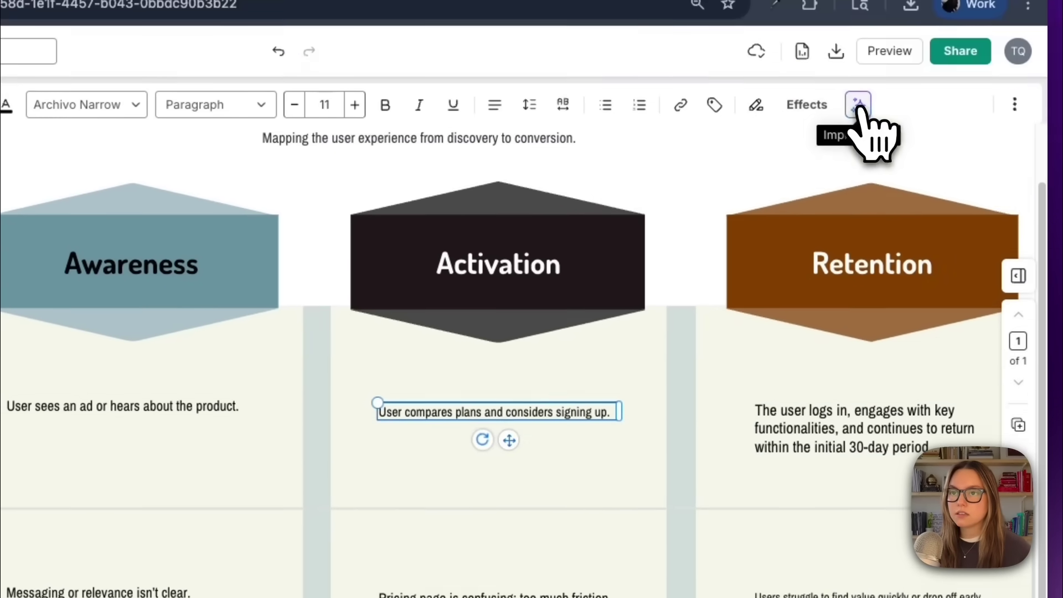
{"action": "left_click", "coordinate": [859, 21]}
{"action": "left_click", "coordinate": [602, 486]}
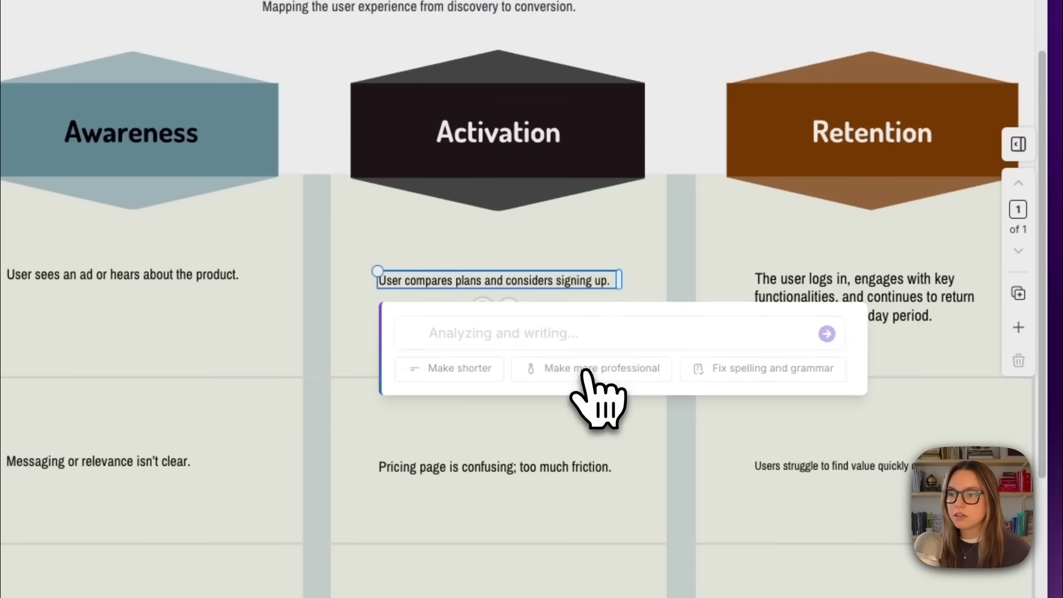
{"action": "left_click", "coordinate": [825, 394]}
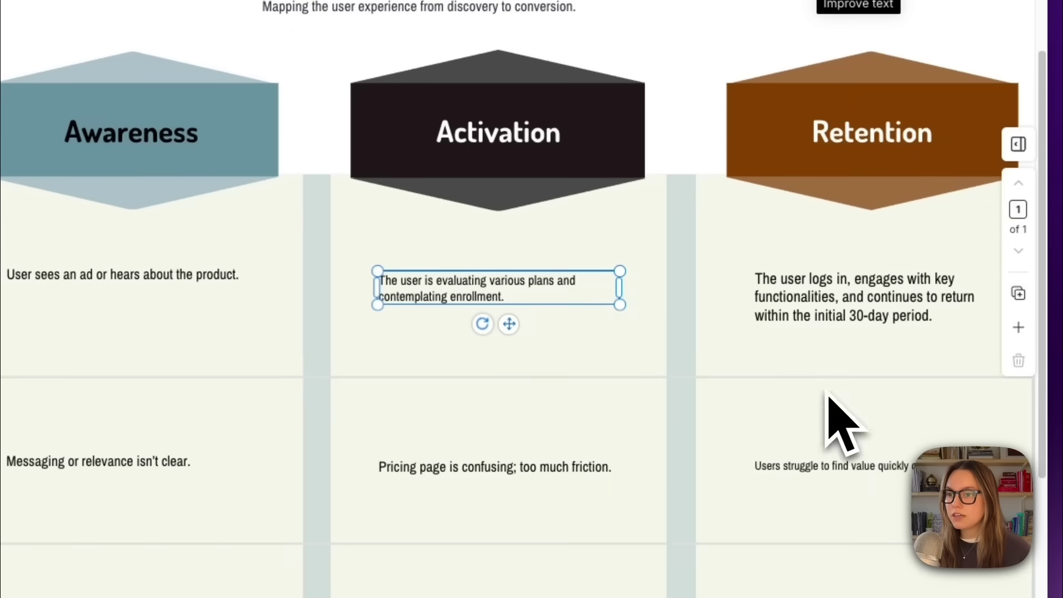
{"action": "scroll", "coordinate": [576, 340], "scroll_direction": "down", "scroll_amount": 5}
Rewrite the Retention fix with 'Make this more friendly' and enlarge it to 13
{"action": "left_click", "coordinate": [871, 370]}
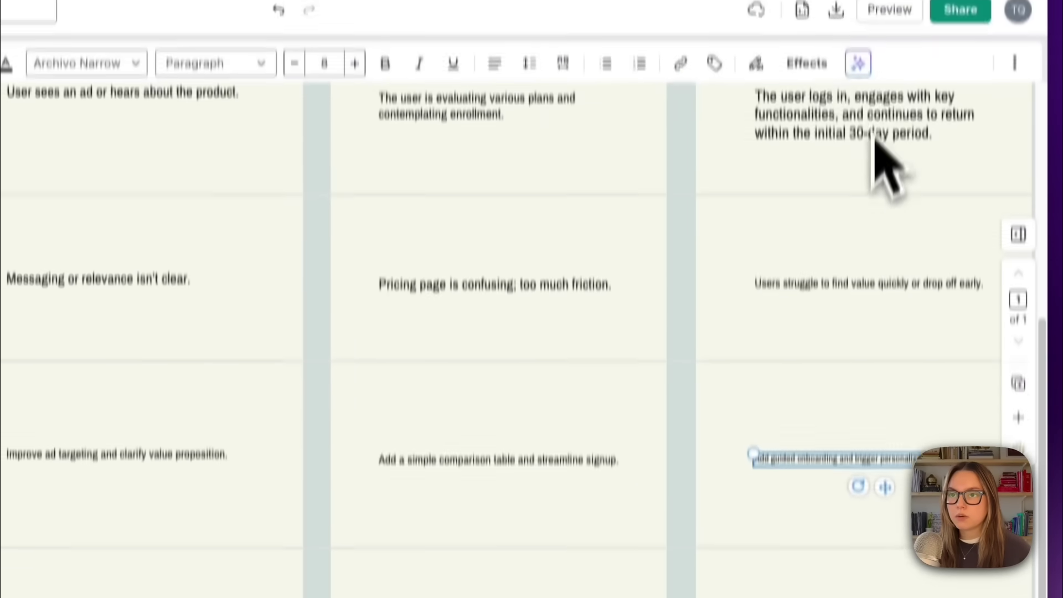
{"action": "left_click", "coordinate": [859, 105]}
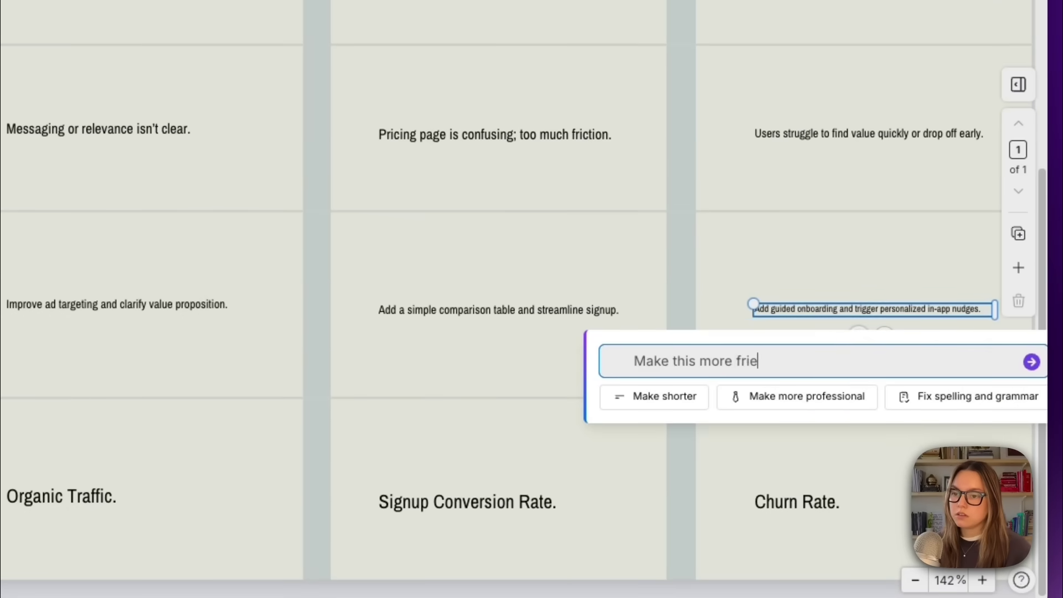
{"action": "key", "text": "Return"}
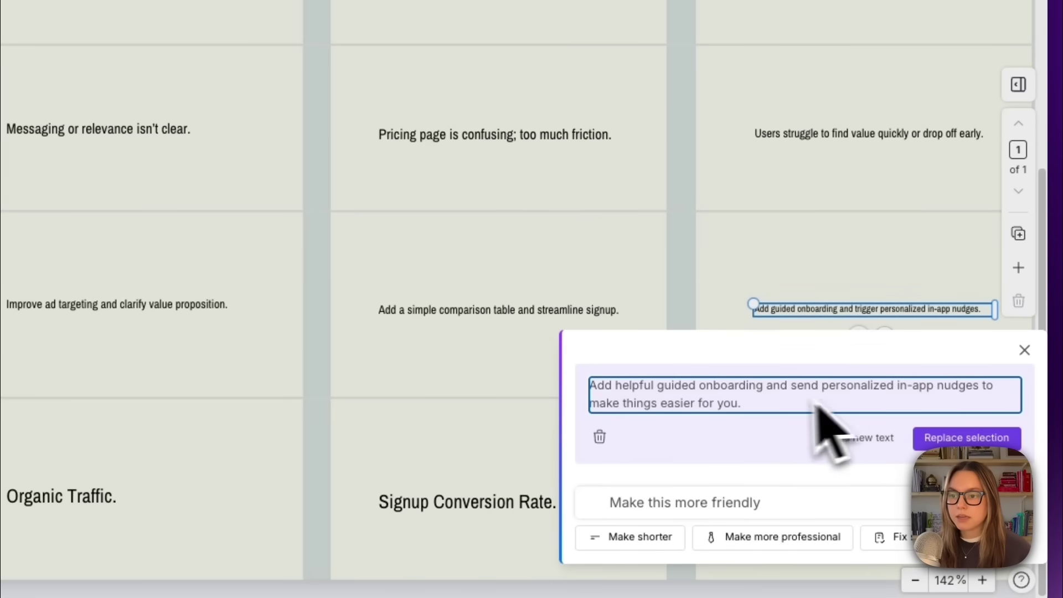
{"action": "left_click", "coordinate": [926, 438]}
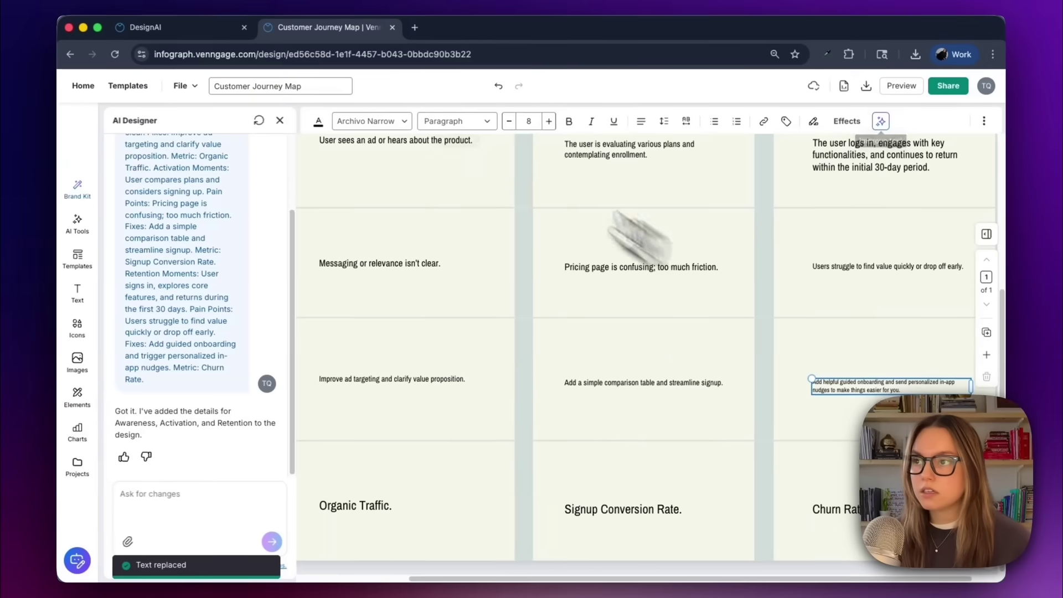
{"action": "left_click", "coordinate": [493, 62]}
{"action": "left_click", "coordinate": [493, 62]}
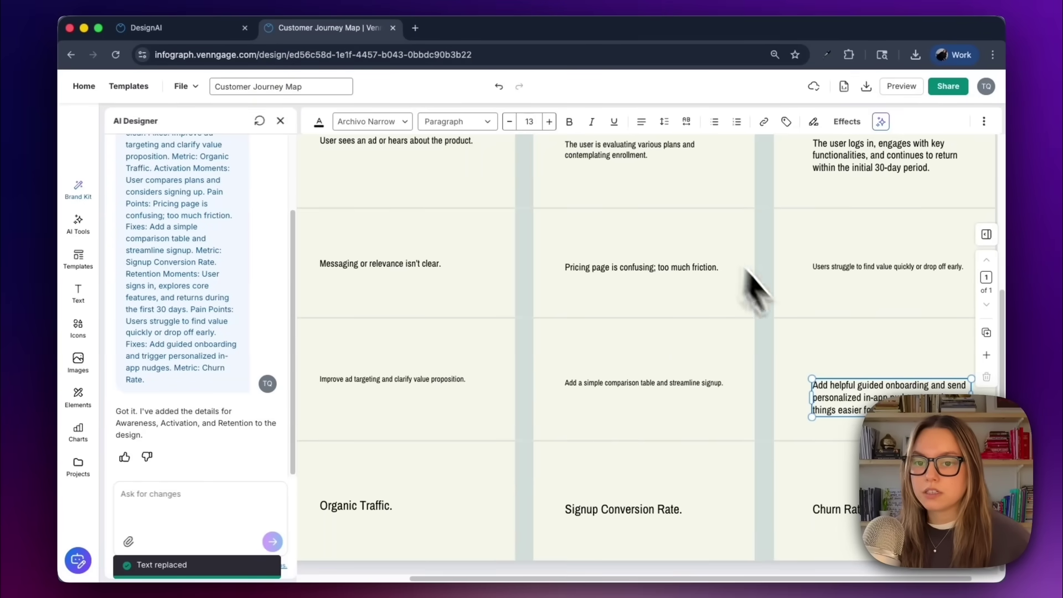
{"action": "scroll", "coordinate": [807, 344], "scroll_direction": "down", "scroll_amount": 5}
{"action": "scroll", "coordinate": [807, 344], "scroll_direction": "down", "scroll_amount": 3}
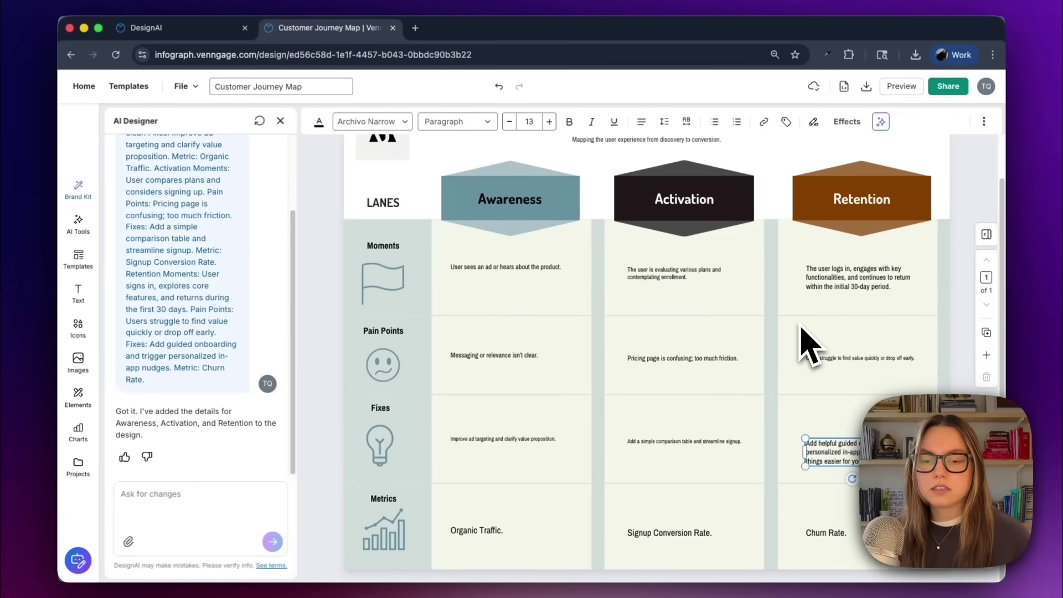
{"action": "scroll", "coordinate": [884, 352], "scroll_direction": "down", "scroll_amount": 4}
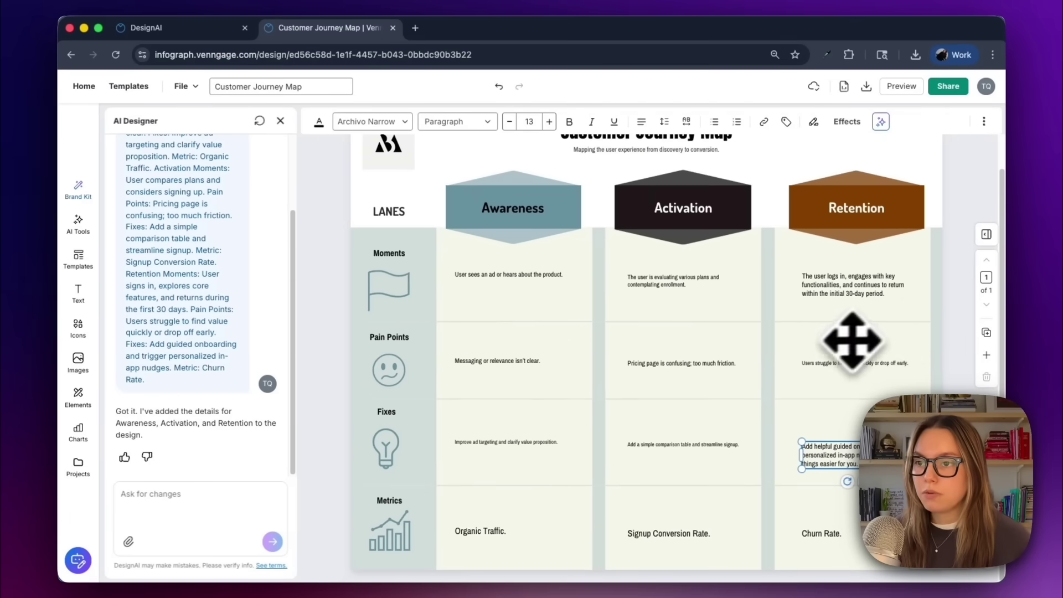
Select all twelve lane description and metric texts and set their font size to 16
{"action": "left_click", "coordinate": [523, 285]}
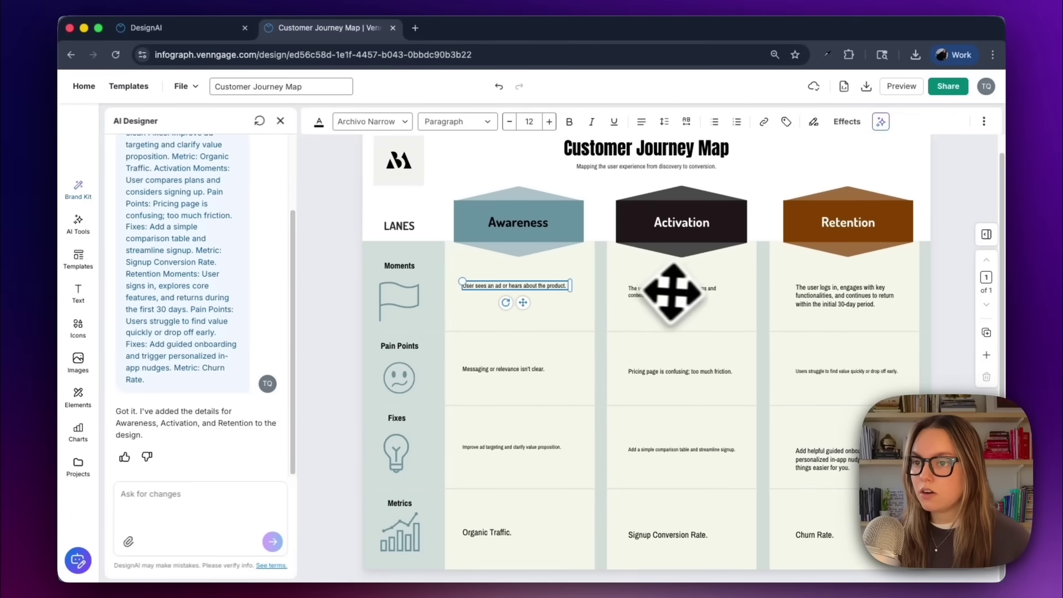
{"action": "left_click", "coordinate": [731, 290], "text": "shift"}
{"action": "left_click", "coordinate": [836, 290], "text": "shift"}
{"action": "left_click", "coordinate": [512, 369], "text": "shift"}
{"action": "left_click", "coordinate": [687, 370], "text": "shift"}
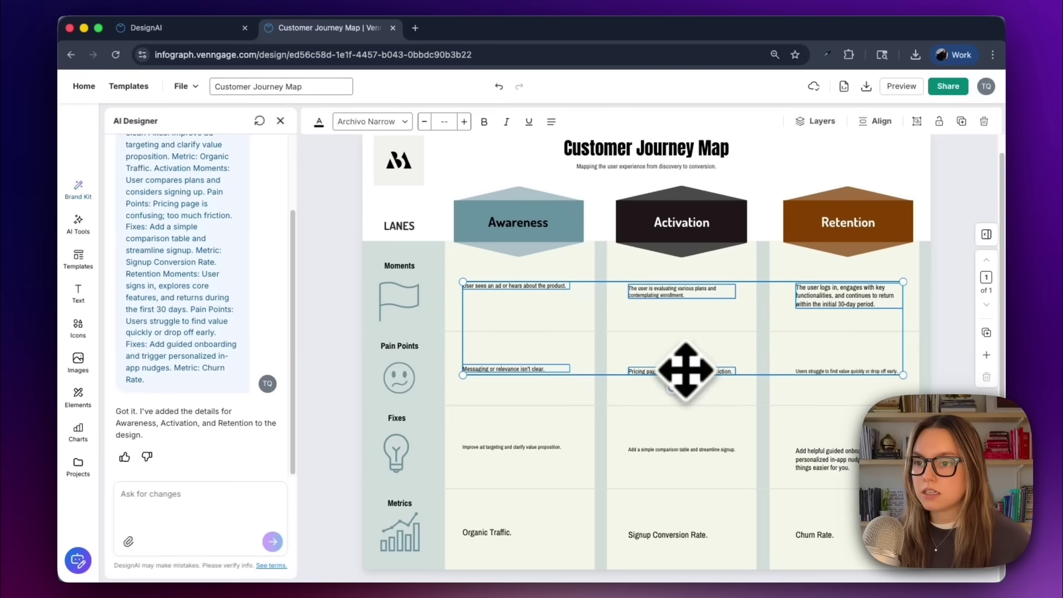
{"action": "left_click", "coordinate": [860, 371], "text": "shift"}
{"action": "left_click", "coordinate": [560, 446], "text": "shift"}
{"action": "left_click", "coordinate": [698, 448], "text": "shift"}
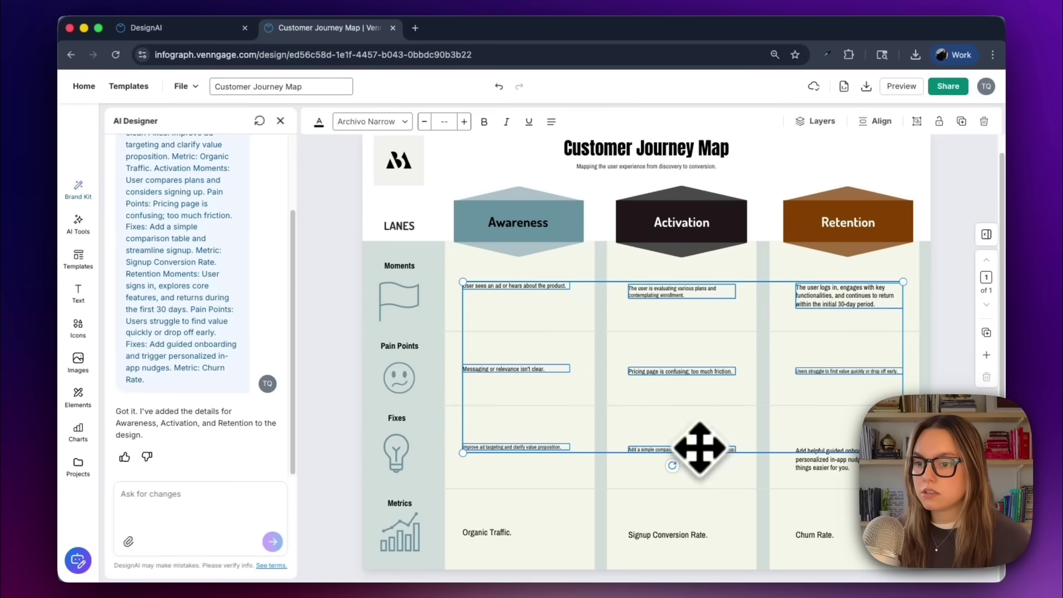
{"action": "left_click", "coordinate": [836, 465], "text": "shift"}
{"action": "left_click", "coordinate": [817, 535], "text": "shift"}
{"action": "left_click", "coordinate": [681, 535], "text": "shift"}
{"action": "left_click", "coordinate": [526, 532], "text": "shift"}
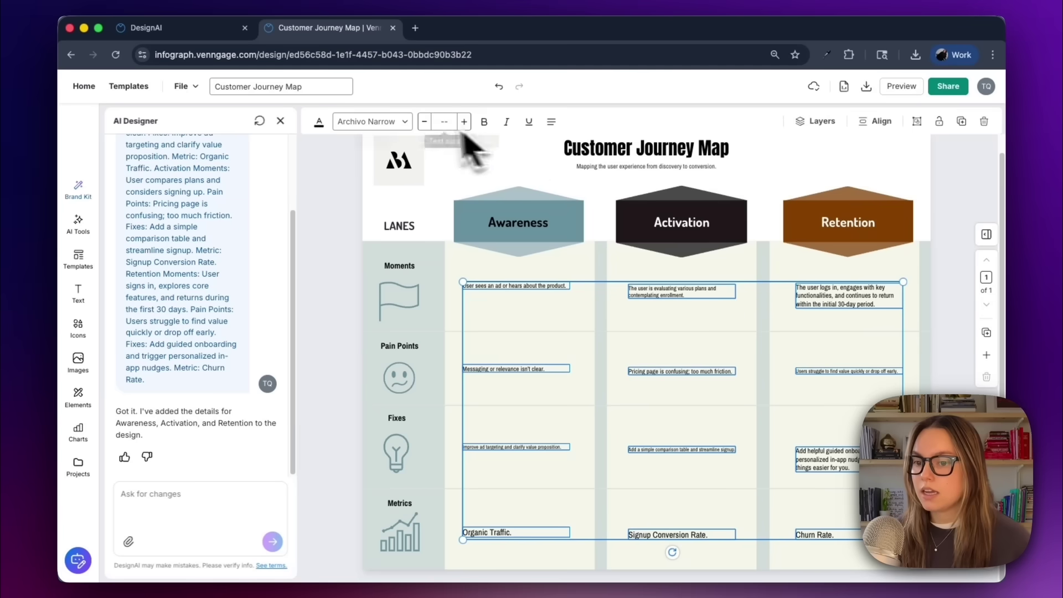
{"action": "left_click", "coordinate": [440, 121]}
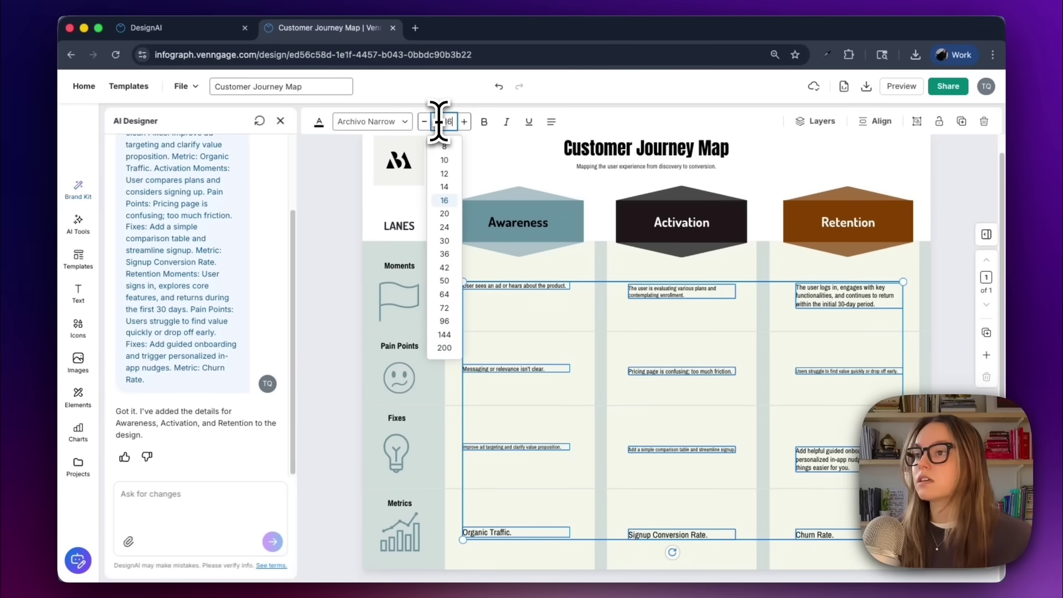
{"action": "key", "text": "Return"}
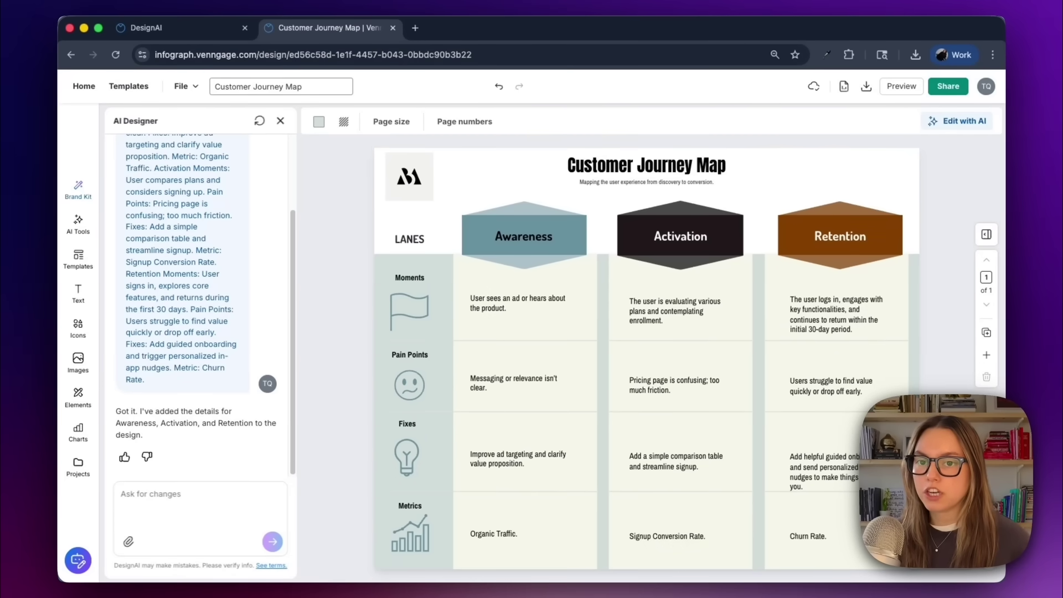
Close the AI Designer, run Check accessibility, and select the subtitle flagged as under 16px
{"action": "left_click", "coordinate": [281, 120]}
{"action": "left_click", "coordinate": [184, 86]}
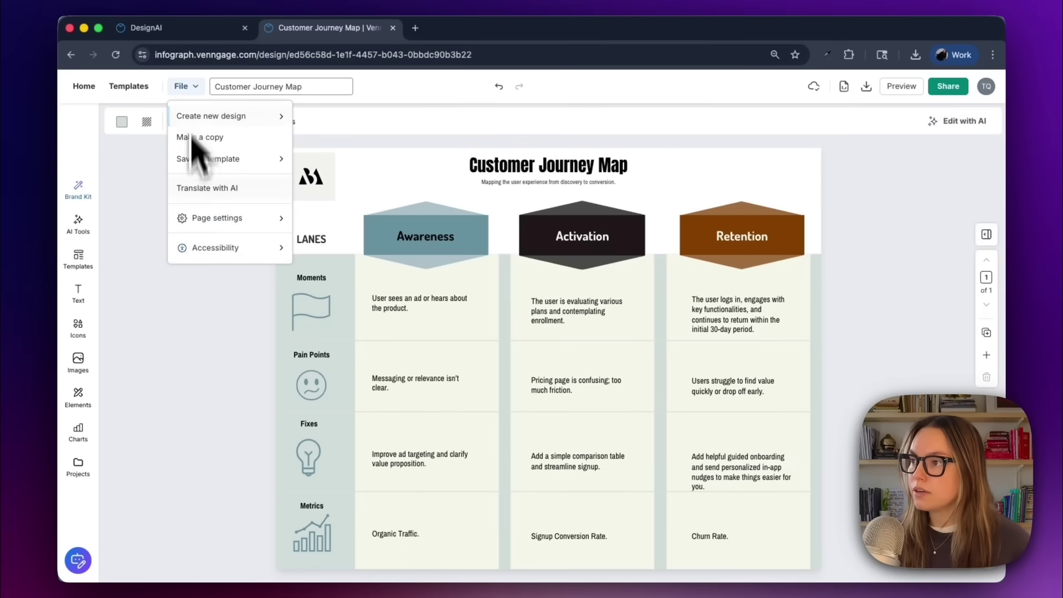
{"action": "mouse_move", "coordinate": [219, 249]}
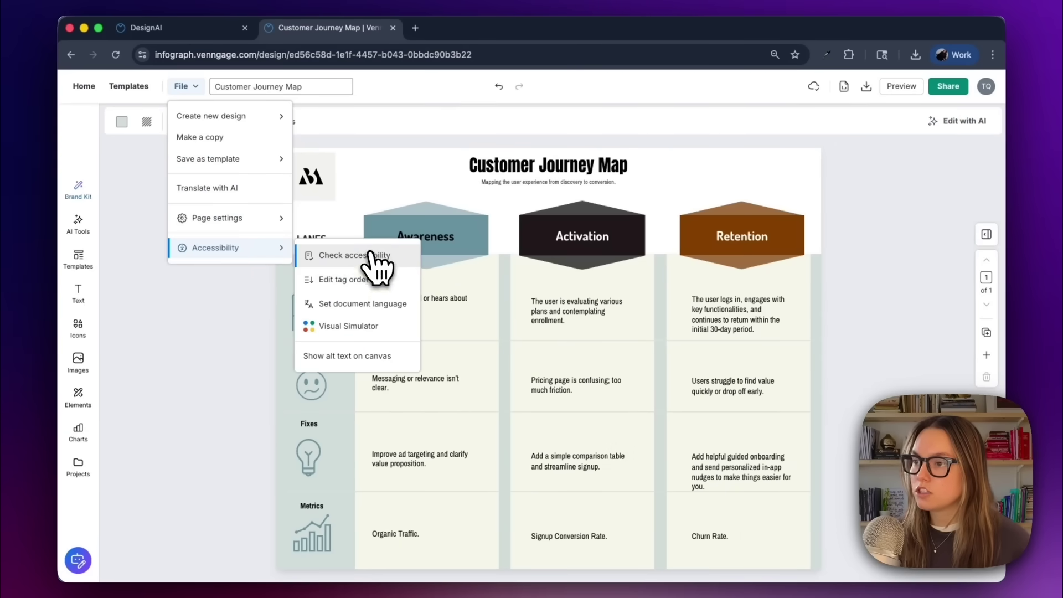
{"action": "left_click", "coordinate": [309, 256]}
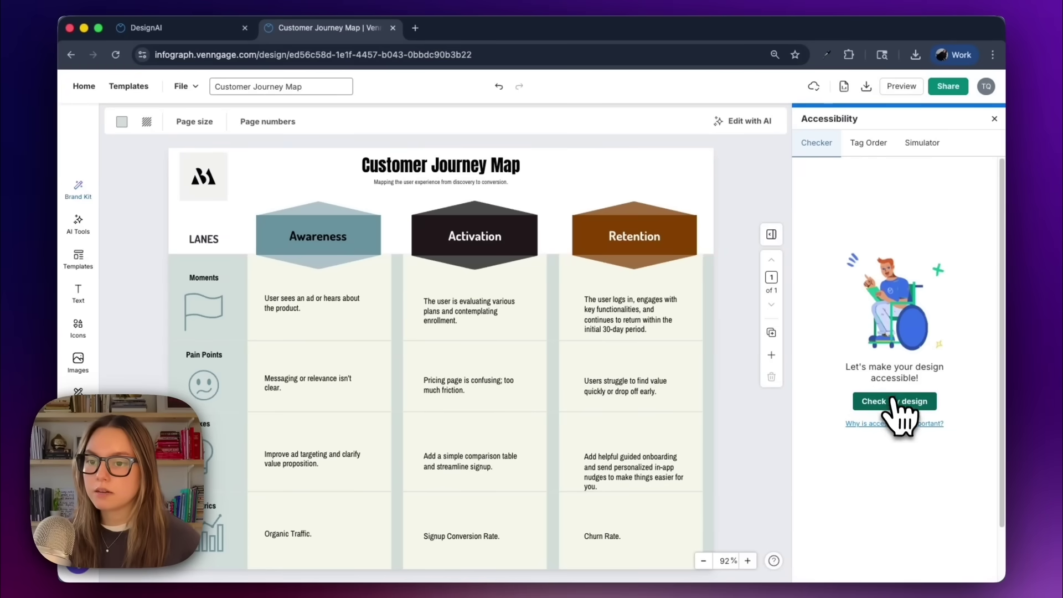
{"action": "left_click", "coordinate": [895, 402]}
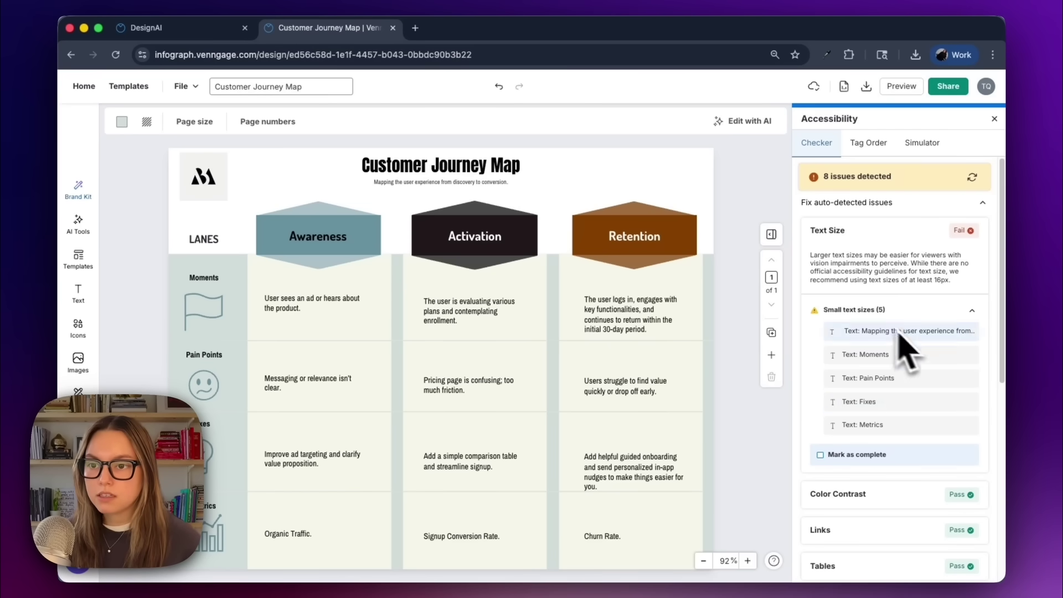
{"action": "left_click", "coordinate": [896, 329]}
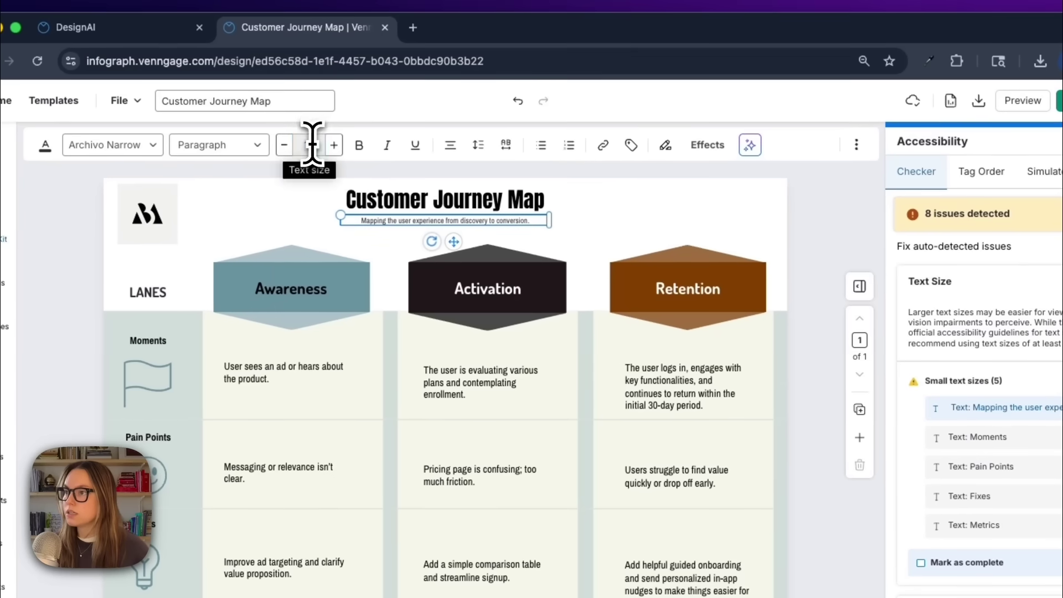
Set the subtitle to 16 px, widen it to one line and centre it under the title
{"action": "left_click", "coordinate": [207, 87]}
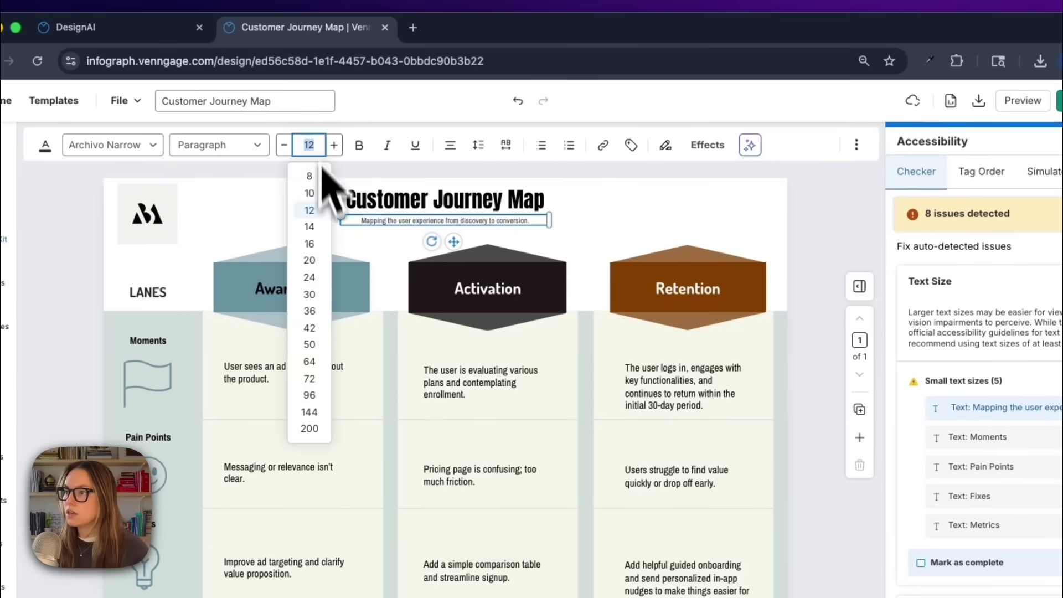
{"action": "left_click", "coordinate": [317, 243]}
{"action": "left_click_drag", "start_coordinate": [567, 224], "coordinate": [585, 224]}
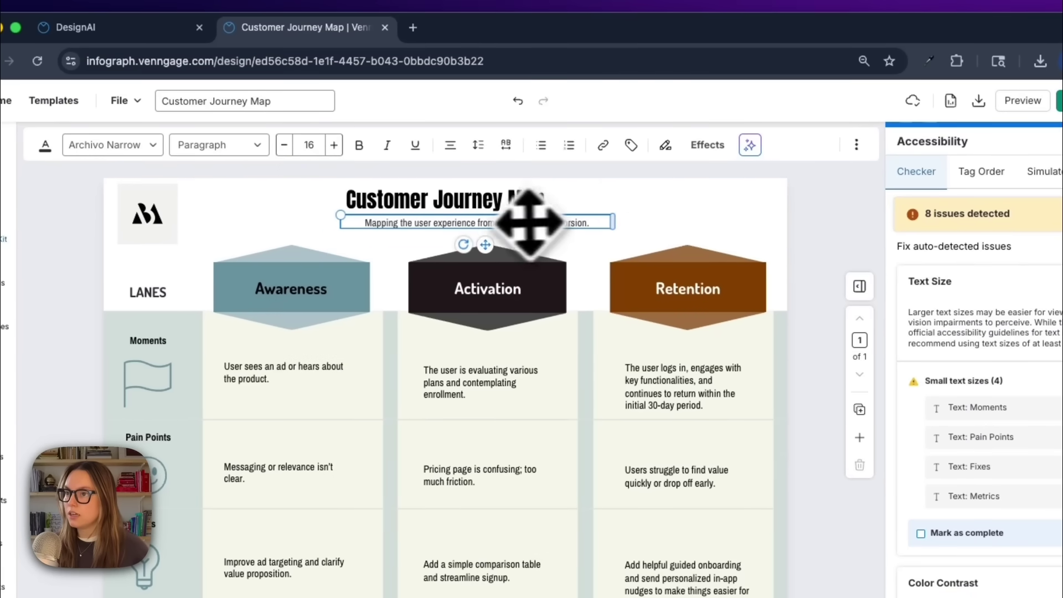
{"action": "left_click_drag", "start_coordinate": [498, 224], "coordinate": [495, 224]}
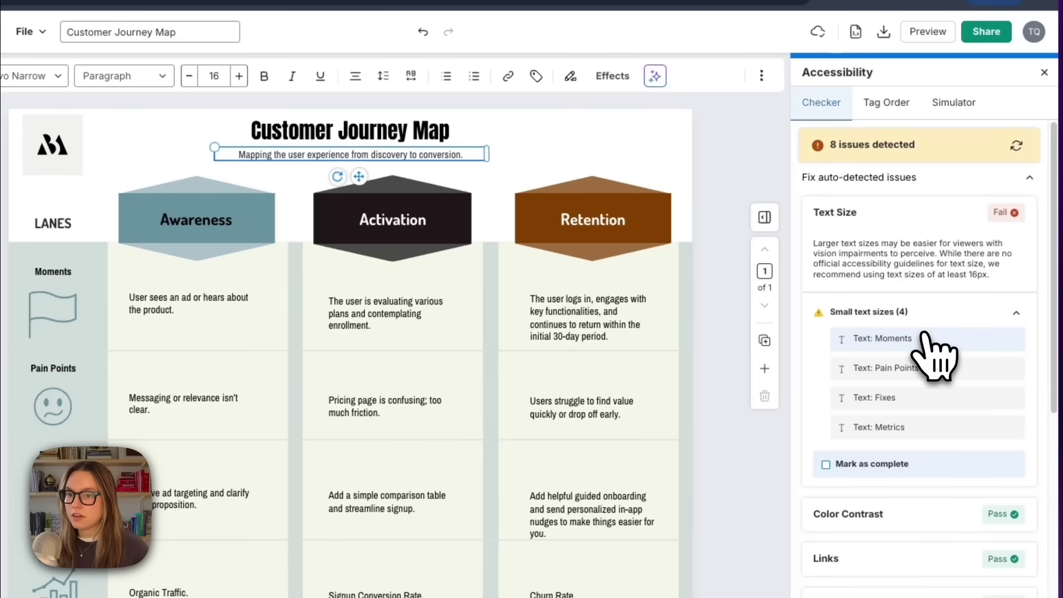
Raise the Moments, Pain Points, Fixes and Metrics labels to 16 px
{"action": "left_click", "coordinate": [924, 337]}
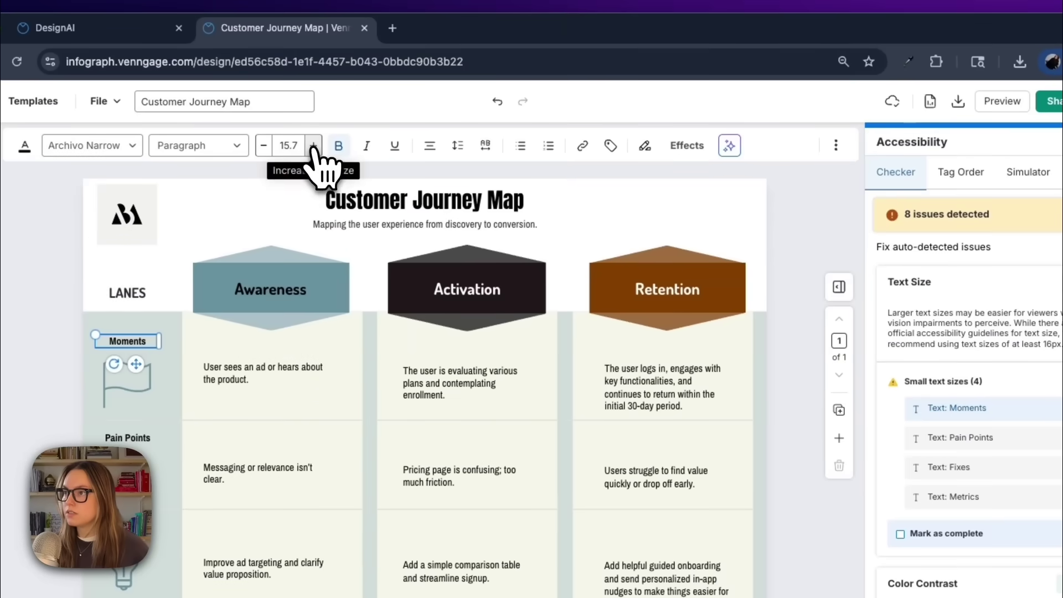
{"action": "left_click", "coordinate": [314, 145]}
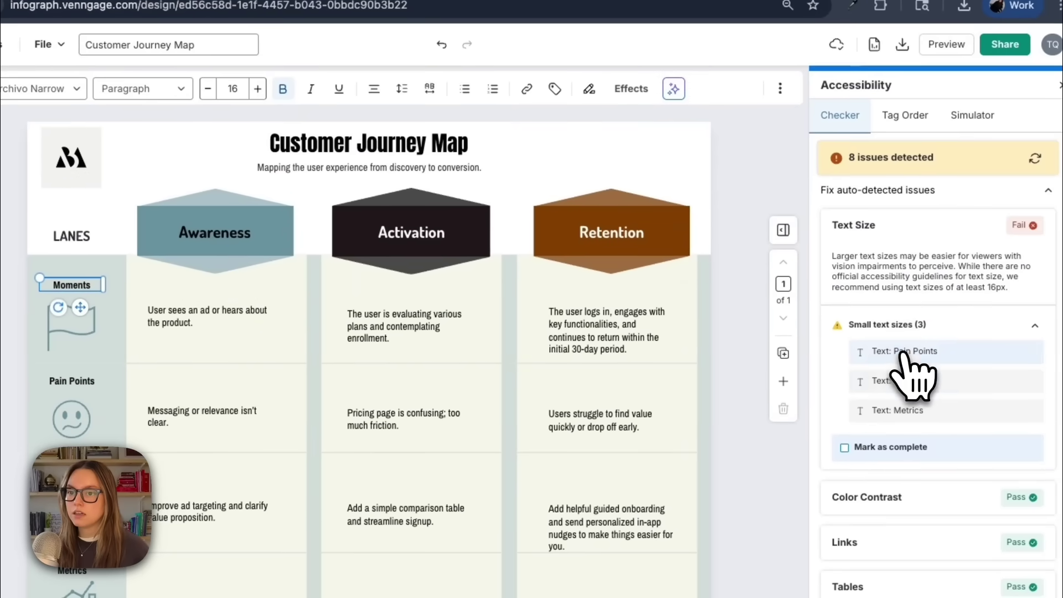
{"action": "left_click", "coordinate": [961, 409]}
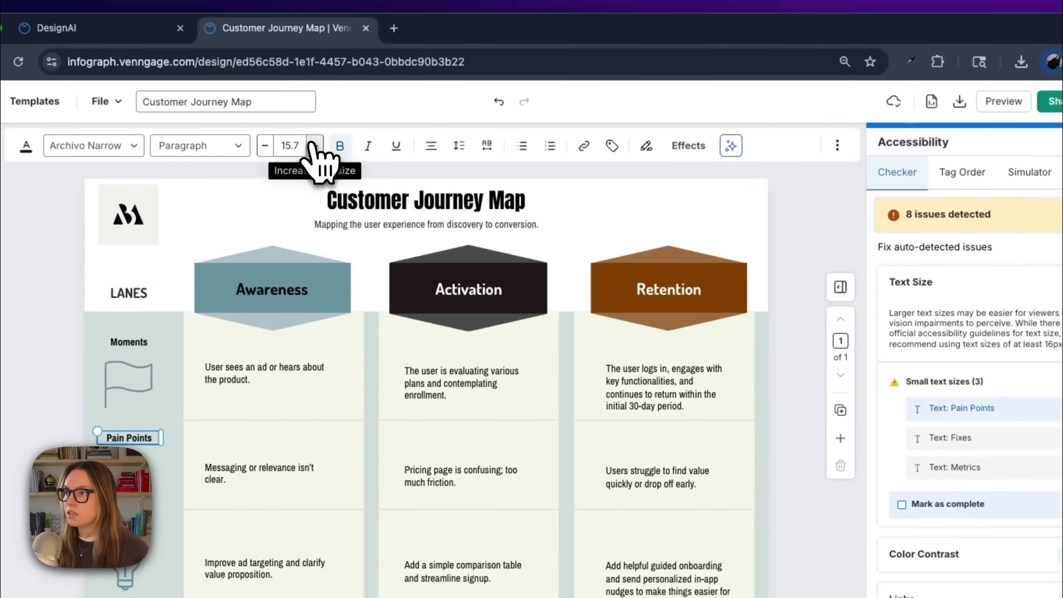
{"action": "left_click", "coordinate": [280, 111]}
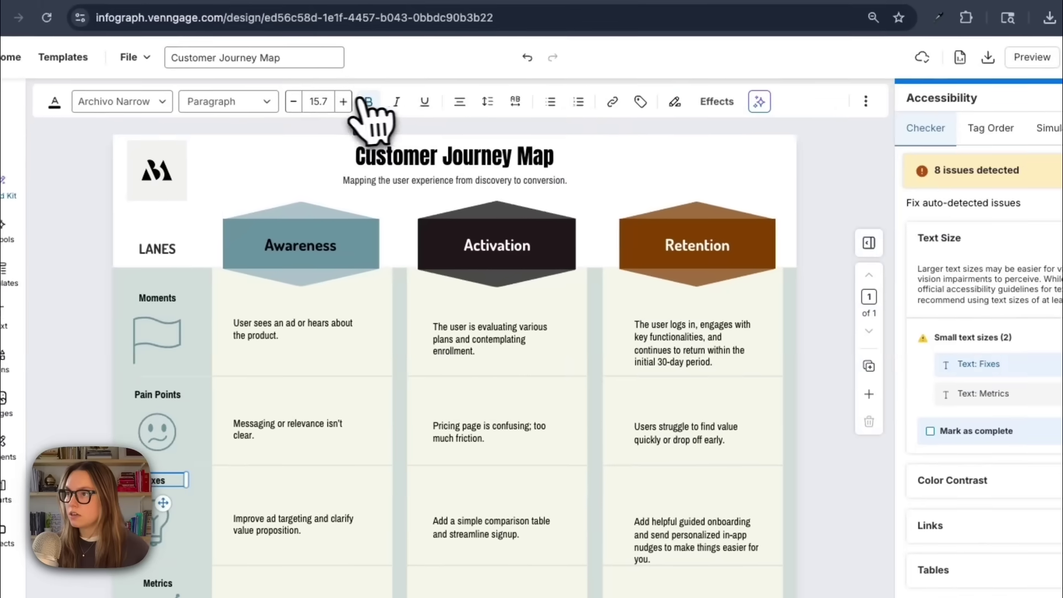
{"action": "left_click", "coordinate": [233, 88]}
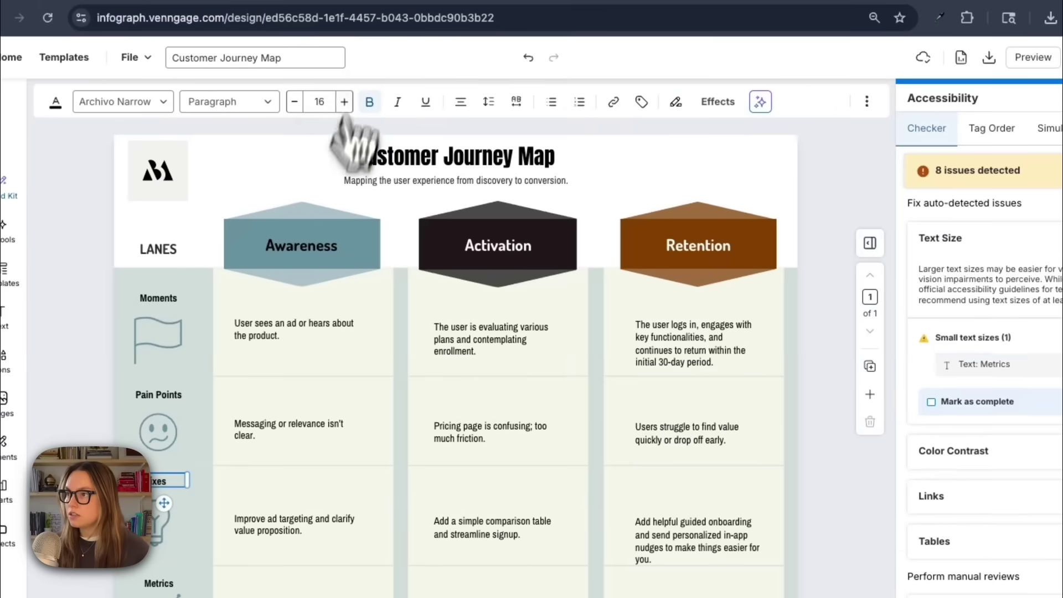
{"action": "left_click", "coordinate": [199, 523]}
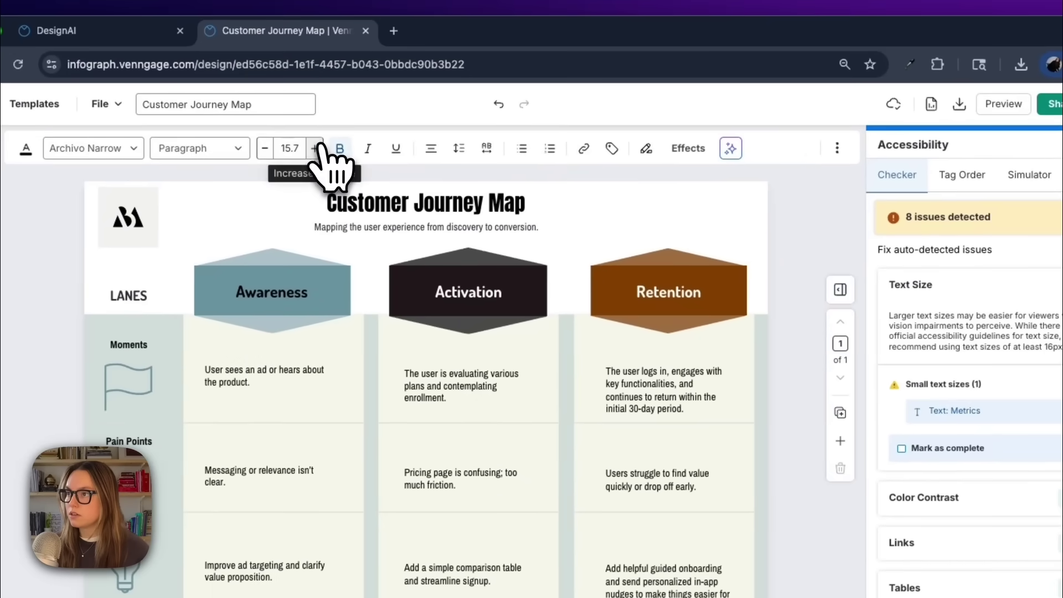
{"action": "left_click", "coordinate": [384, 47]}
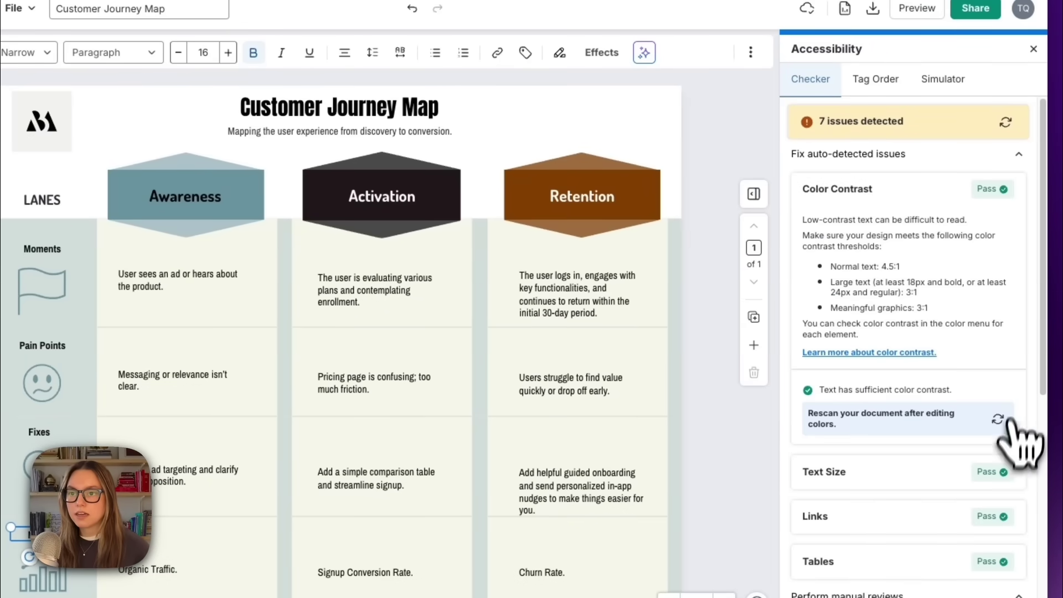
{"action": "scroll", "coordinate": [1000, 280], "scroll_direction": "down", "scroll_amount": 2}
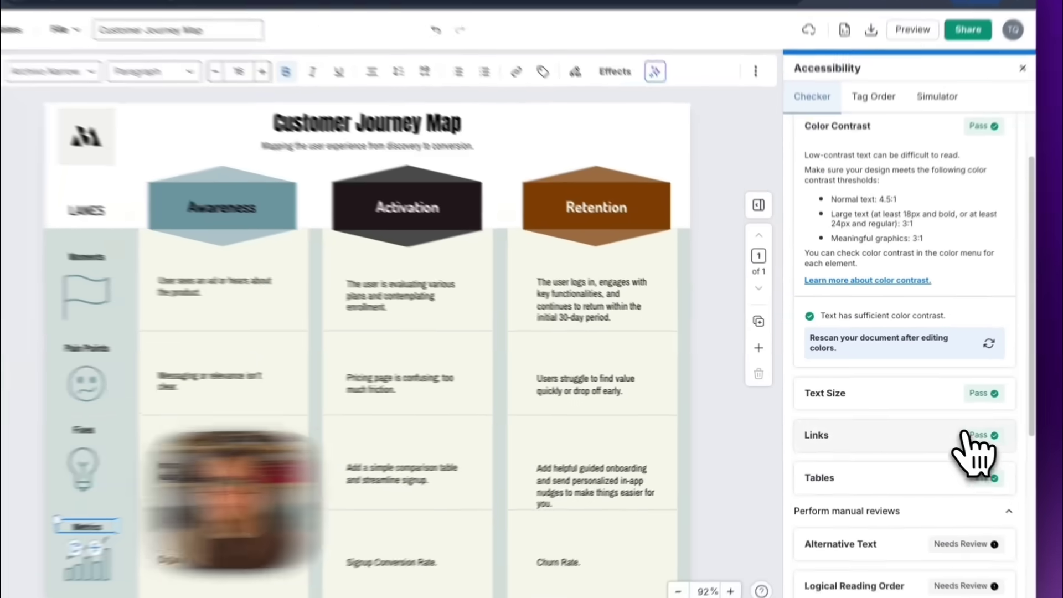
{"action": "scroll", "coordinate": [980, 377], "scroll_direction": "up", "scroll_amount": 2}
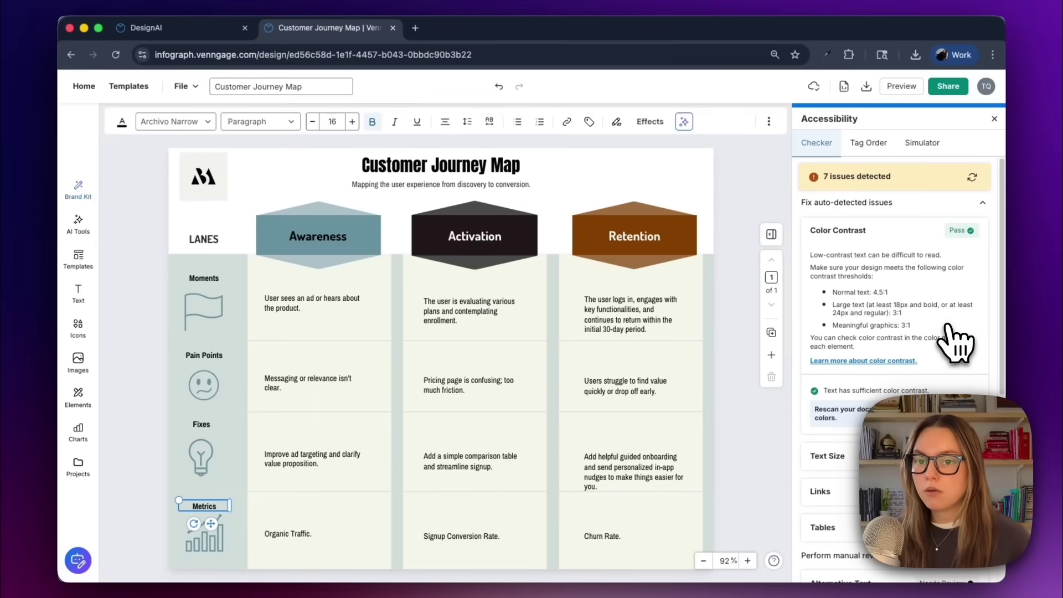
Close the Accessibility checker and download the map as a PNG HD file
{"action": "left_click", "coordinate": [995, 119]}
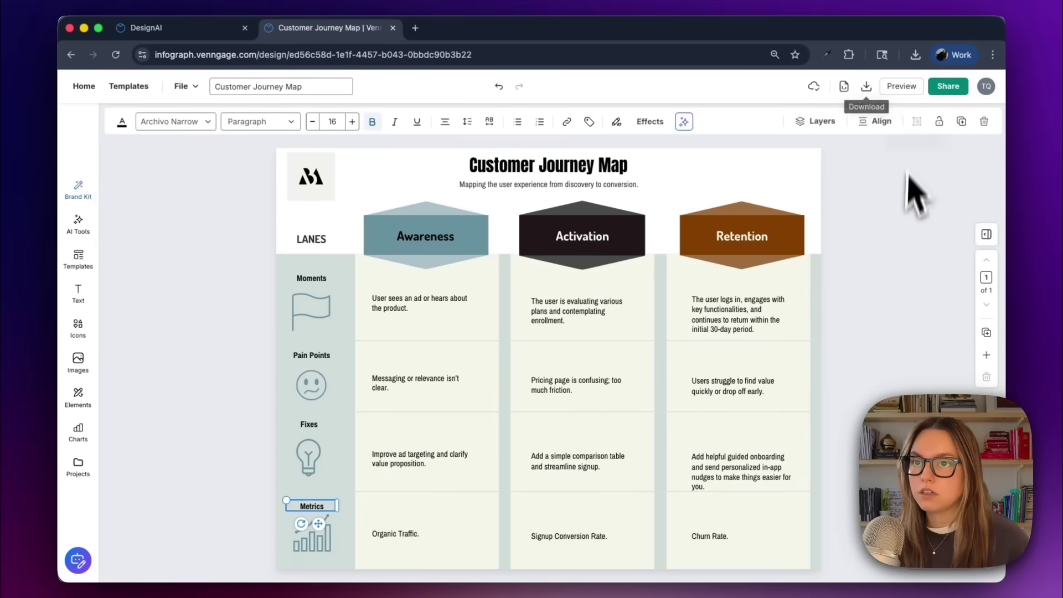
{"action": "left_click", "coordinate": [867, 87]}
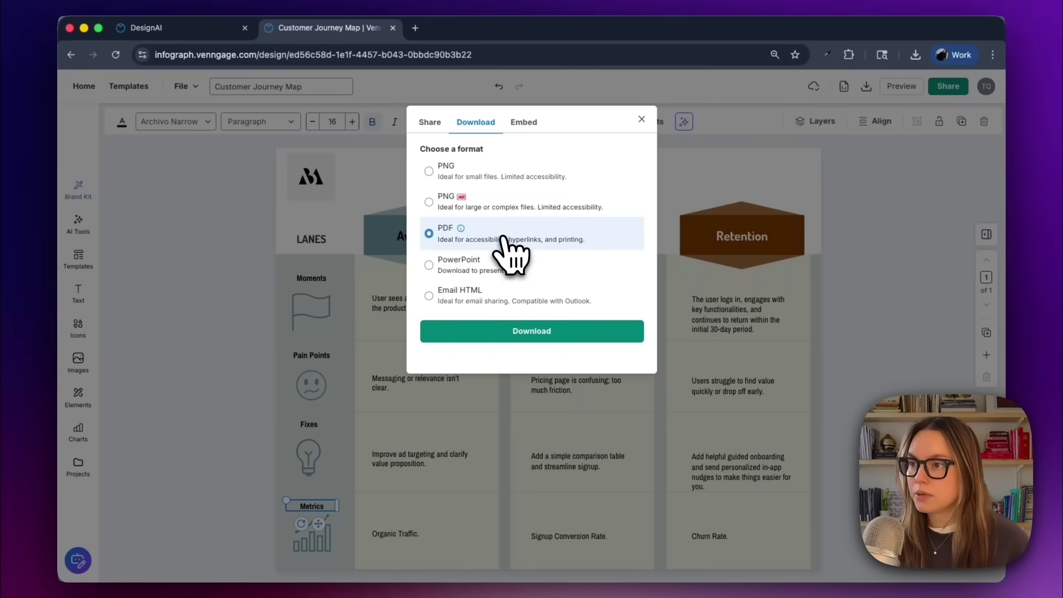
{"action": "mouse_move", "coordinate": [508, 272]}
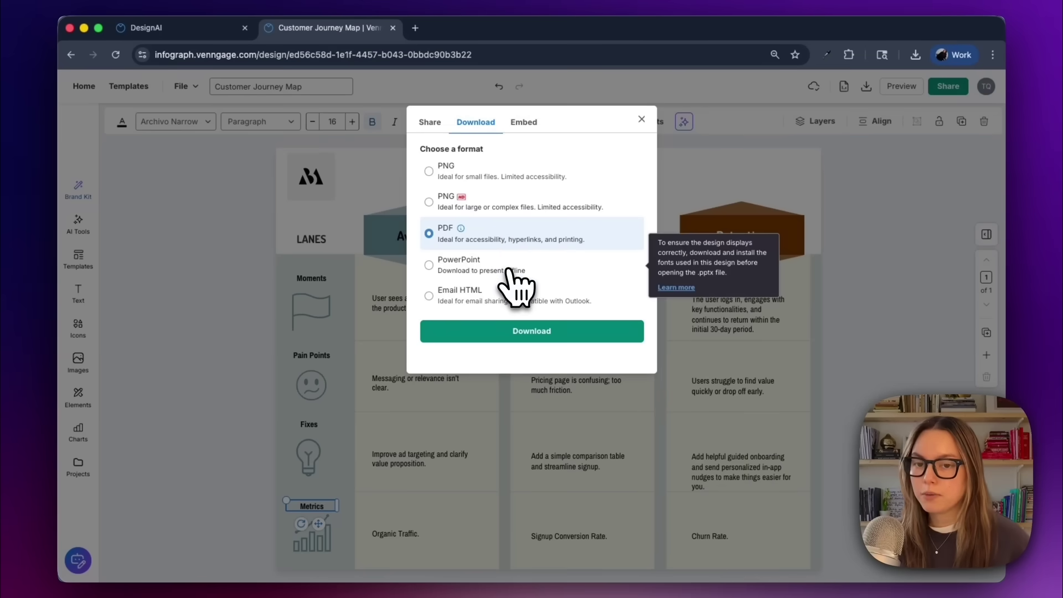
{"action": "left_click", "coordinate": [535, 210]}
{"action": "left_click", "coordinate": [571, 332]}
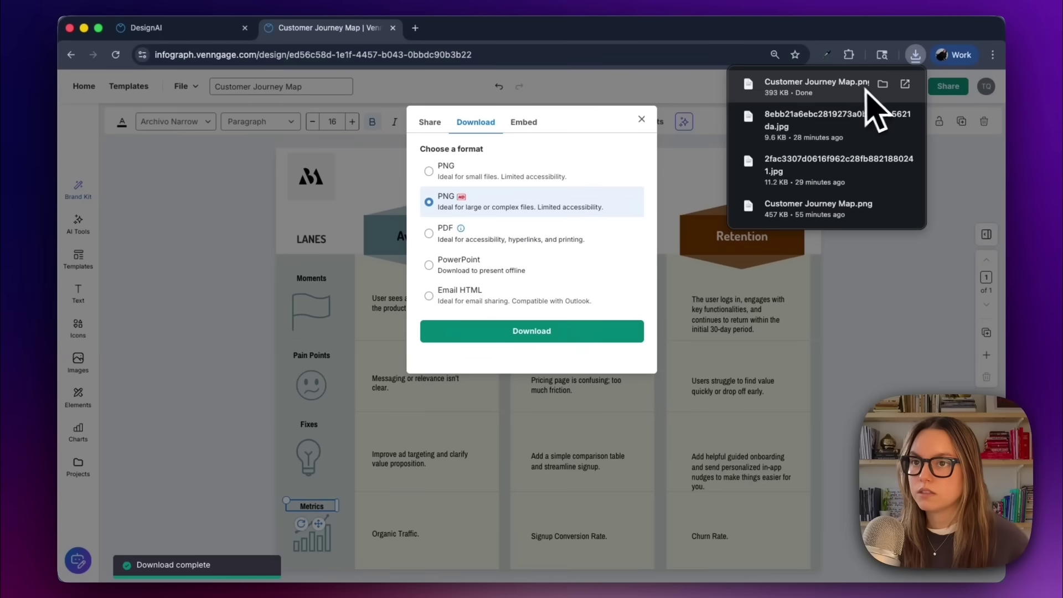
Drag Customer Journey Map.png from the downloads bubble onto the tab bar to view it
{"action": "left_click_drag", "start_coordinate": [869, 90], "coordinate": [534, 29]}
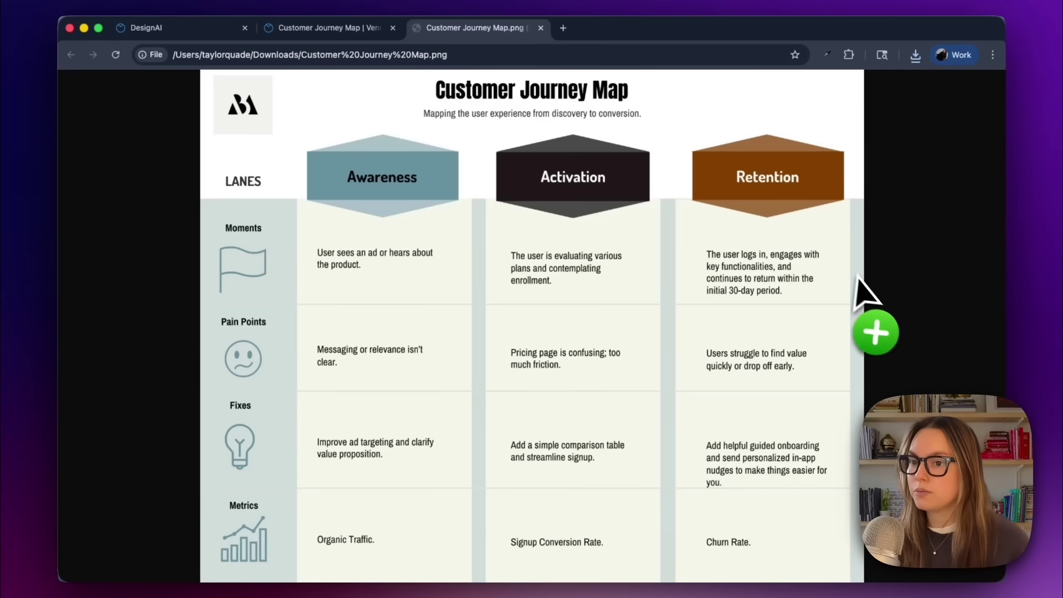